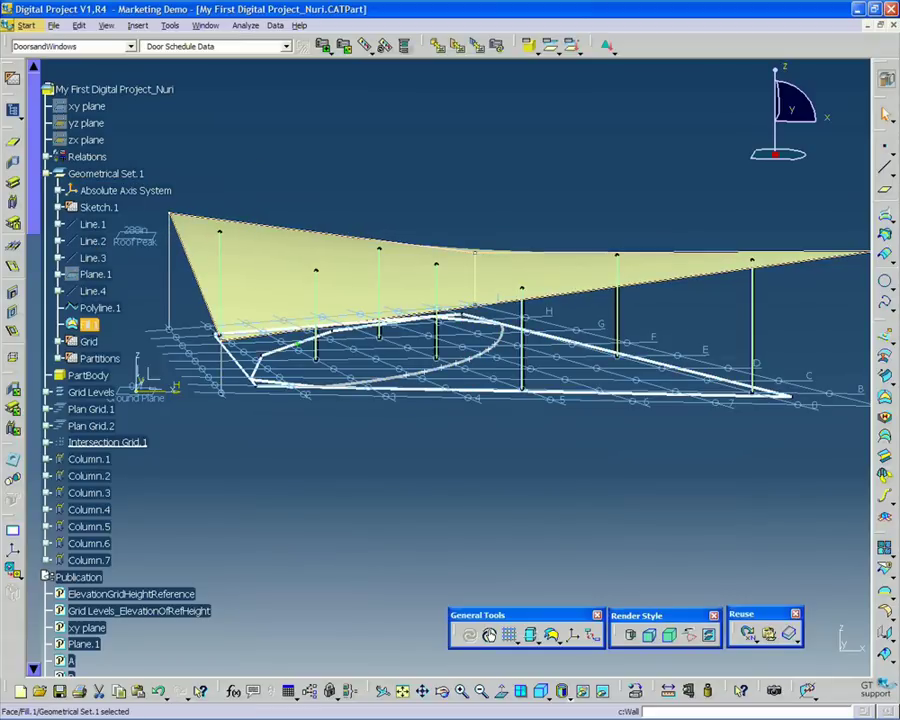
Step: Start a new slab supported by the roof fill surface, Fill.1, and set its thickness to 2 in
{"action": "left_click", "coordinate": [13, 147]}
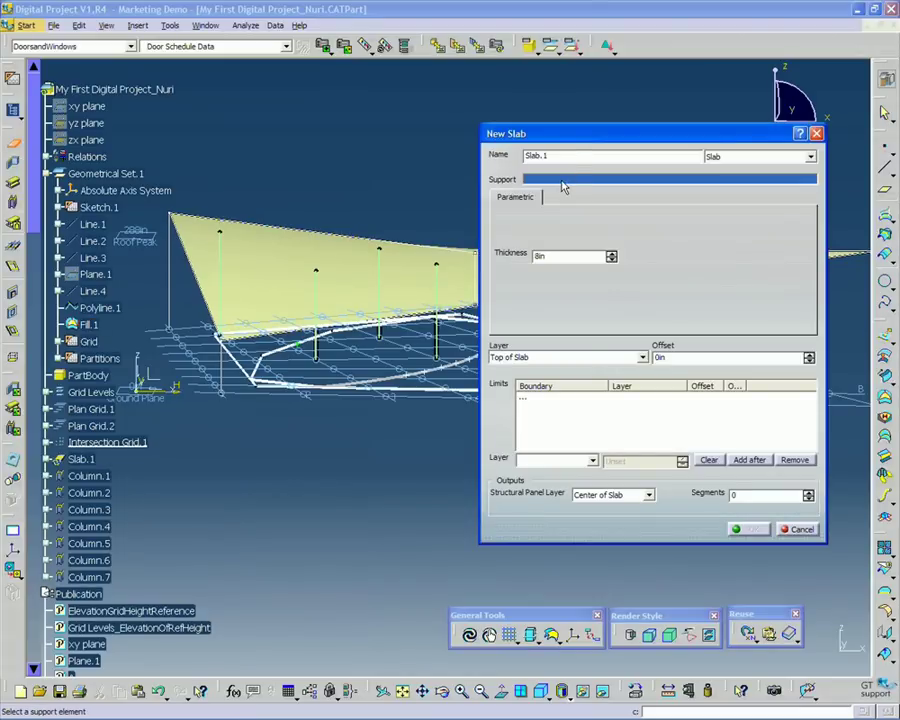
{"action": "left_click", "coordinate": [251, 268]}
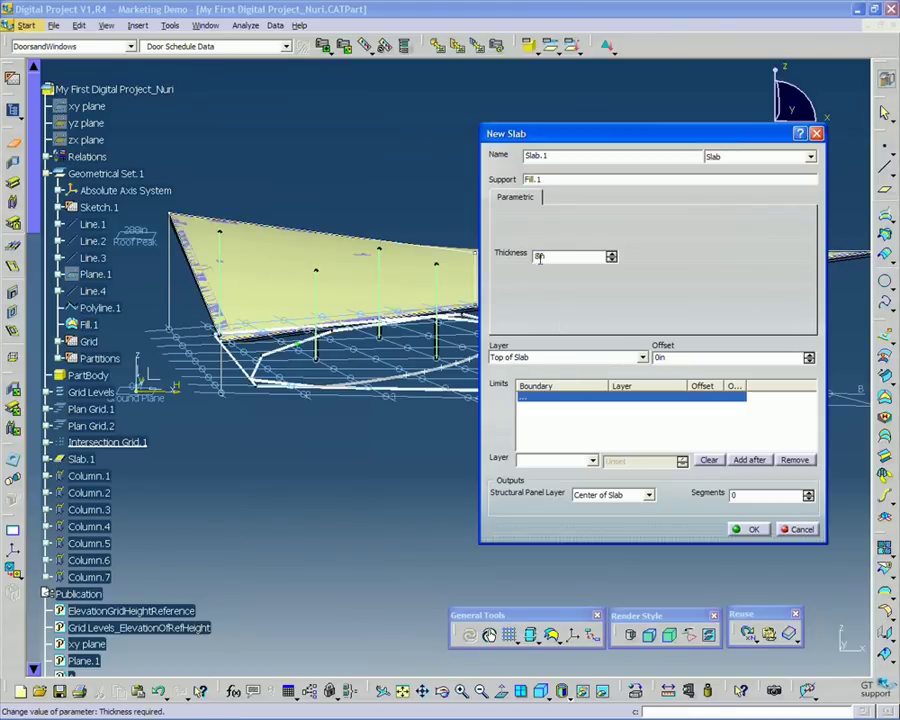
{"action": "left_click_drag", "start_coordinate": [547, 256], "coordinate": [499, 257]}
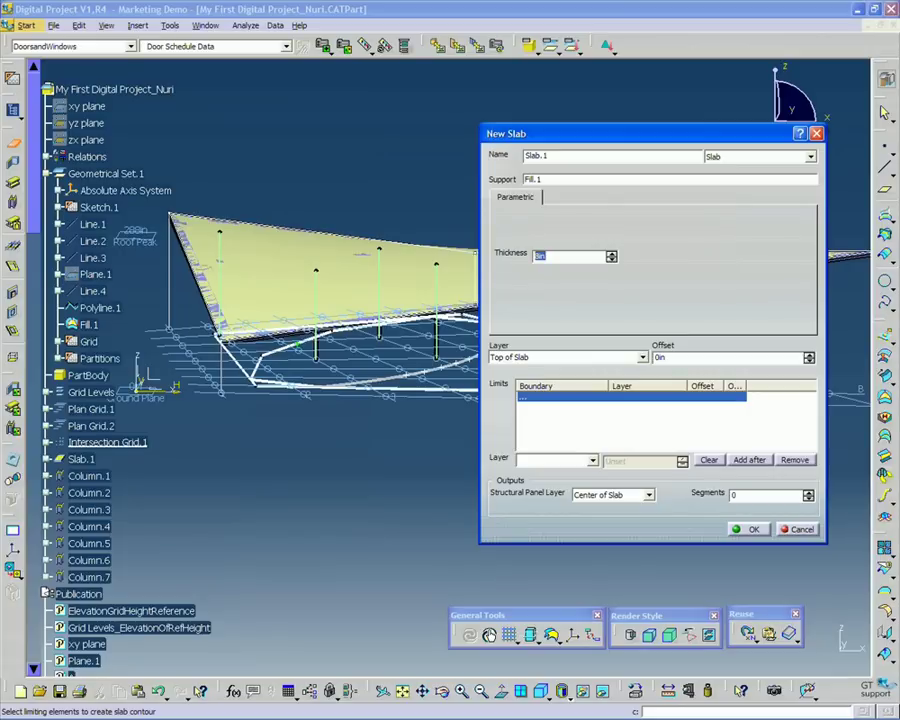
{"action": "type", "text": "2in"}
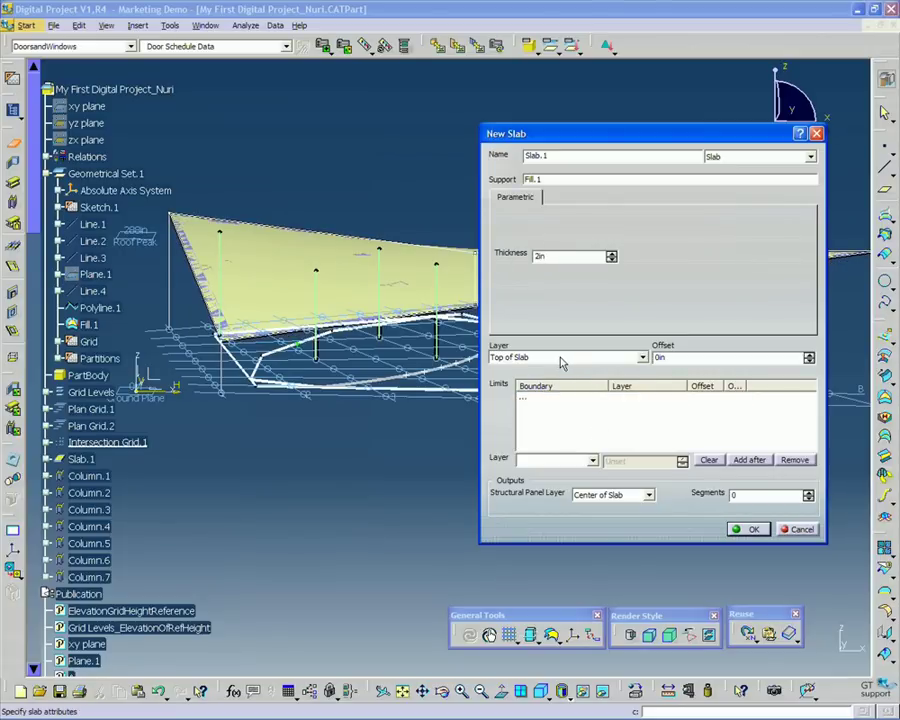
Step: Try Bottom of Slab as the slab's alignment layer and return it to Top of Slab
{"action": "mouse_move", "coordinate": [385, 509]}
{"action": "middle_mouse_down"}
{"action": "mouse_move", "coordinate": [396, 483]}
{"action": "mouse_move", "coordinate": [398, 500]}
{"action": "middle_mouse_up"}
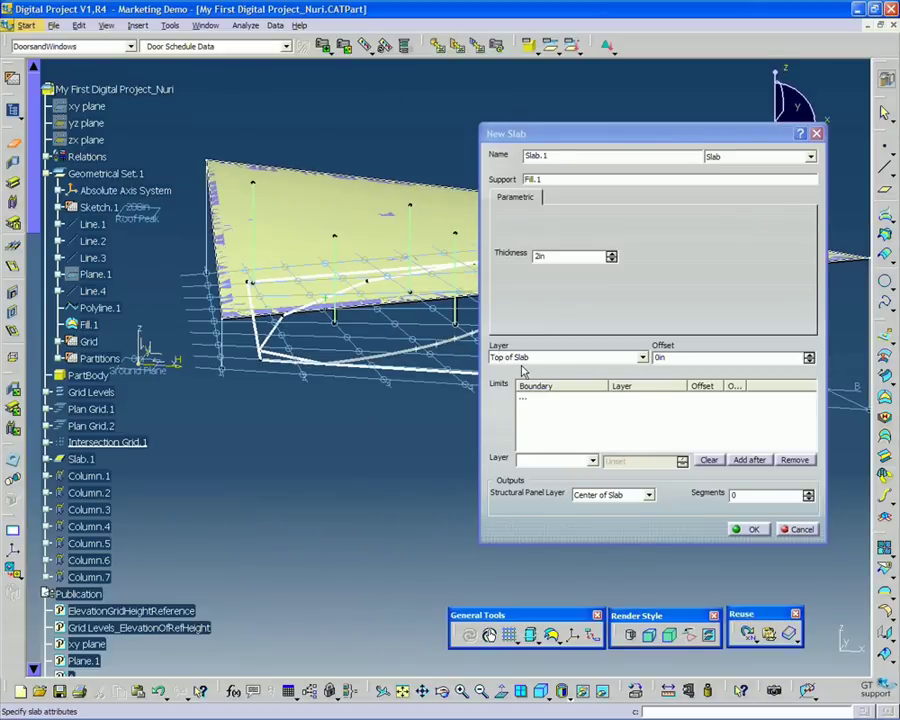
{"action": "middle_click_drag", "start_coordinate": [443, 352], "coordinate": [378, 398]}
{"action": "left_click", "coordinate": [629, 358]}
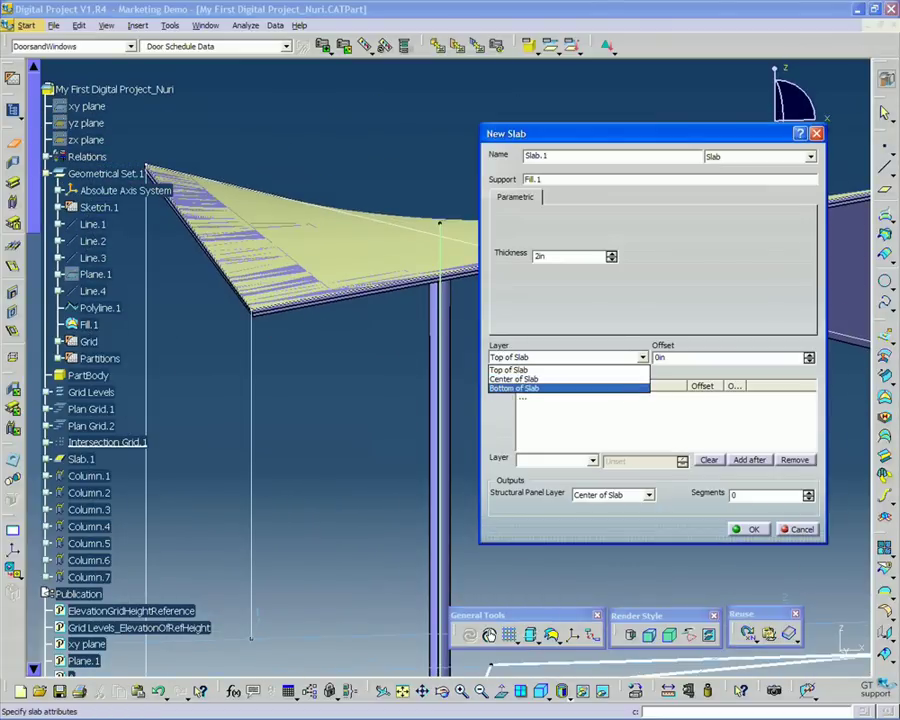
{"action": "left_click", "coordinate": [540, 388]}
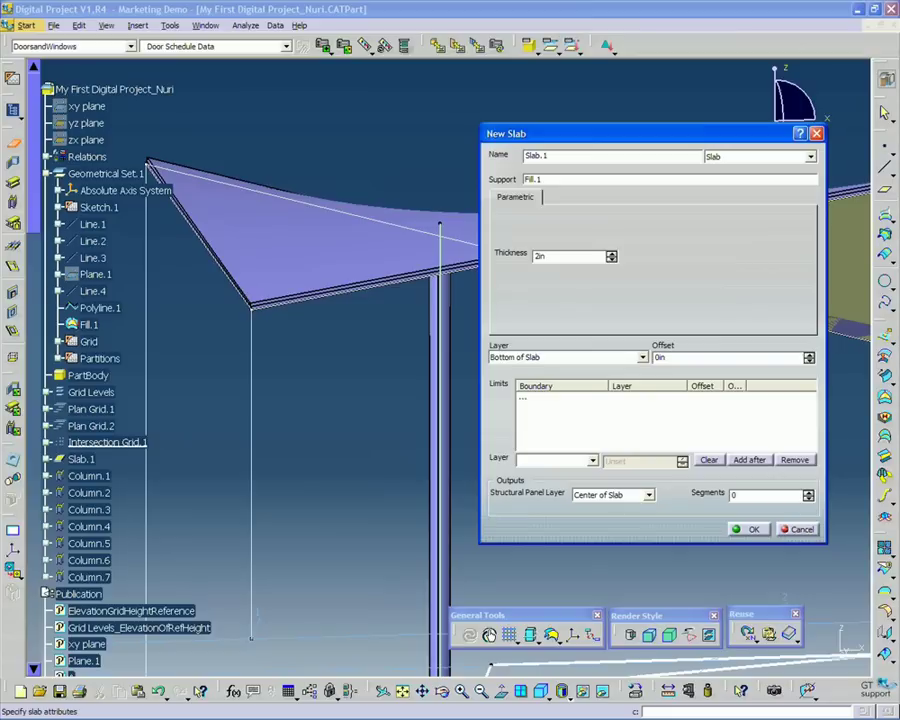
{"action": "left_click", "coordinate": [629, 358]}
{"action": "left_click", "coordinate": [585, 366]}
Step: Create the roof slab and hide the fill surface that supports it
{"action": "middle_click_drag", "start_coordinate": [356, 348], "coordinate": [326, 408]}
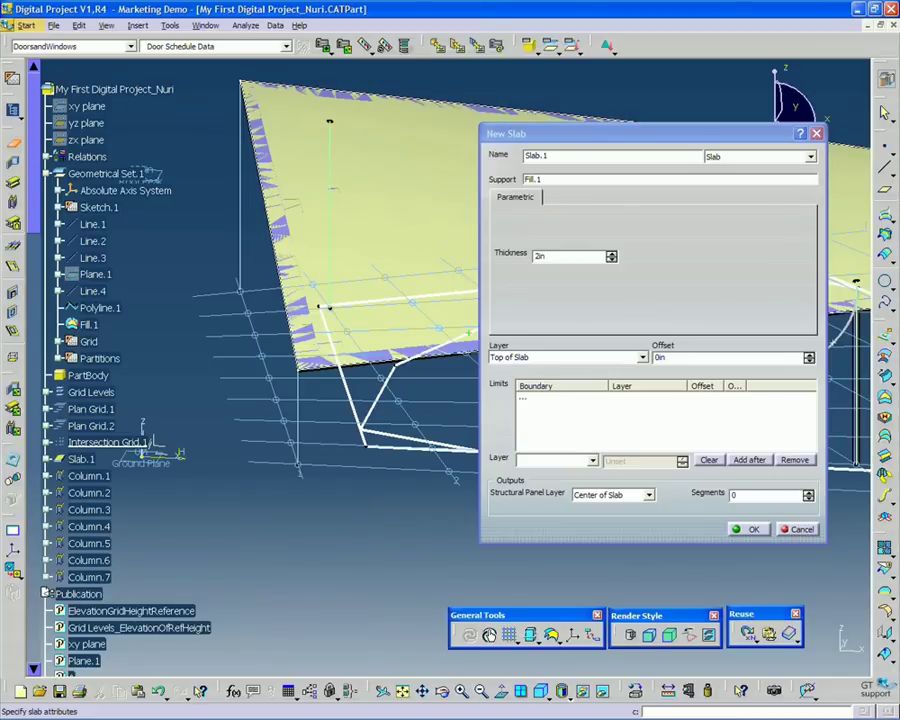
{"action": "middle_click_drag", "start_coordinate": [318, 307], "coordinate": [360, 470]}
{"action": "left_click", "coordinate": [744, 530]}
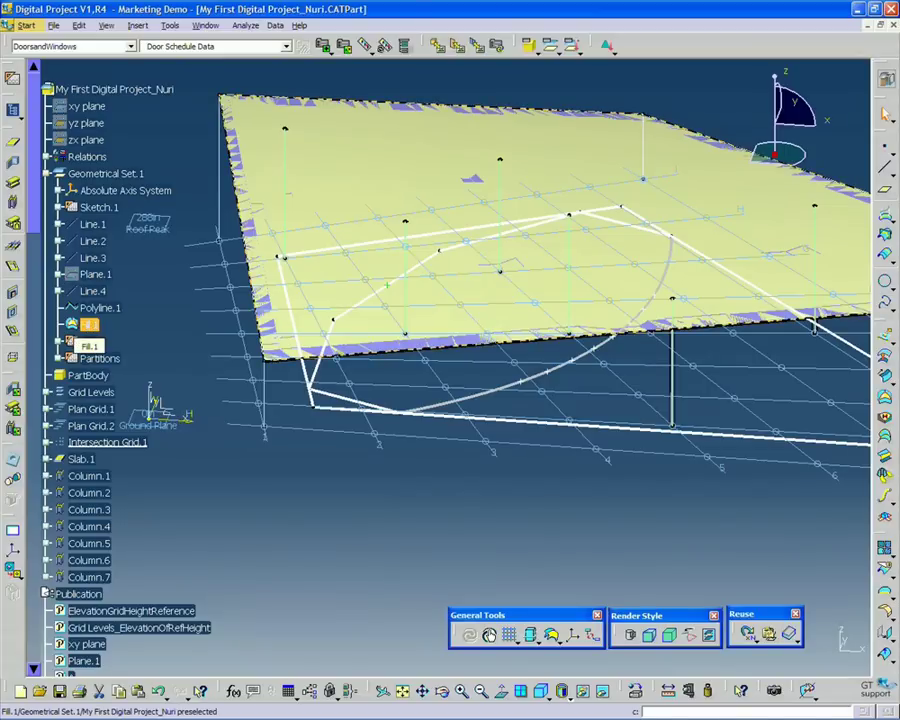
{"action": "middle_click_drag", "start_coordinate": [353, 384], "coordinate": [560, 480]}
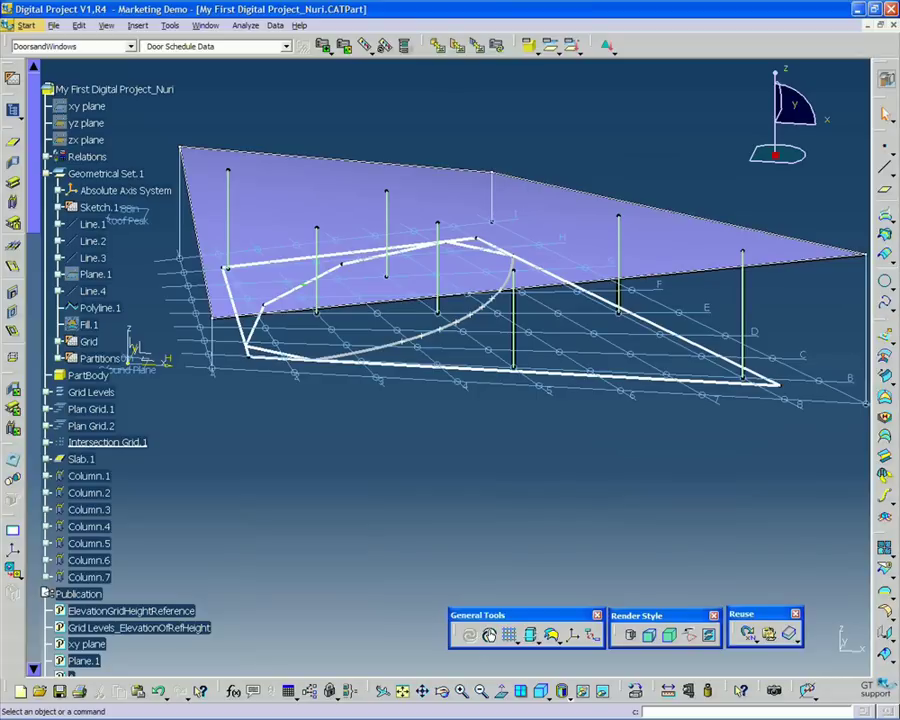
Step: Examine the roof slab, the columns and the plan grid from above and from low angles
{"action": "middle_click_drag", "start_coordinate": [420, 495], "coordinate": [317, 459]}
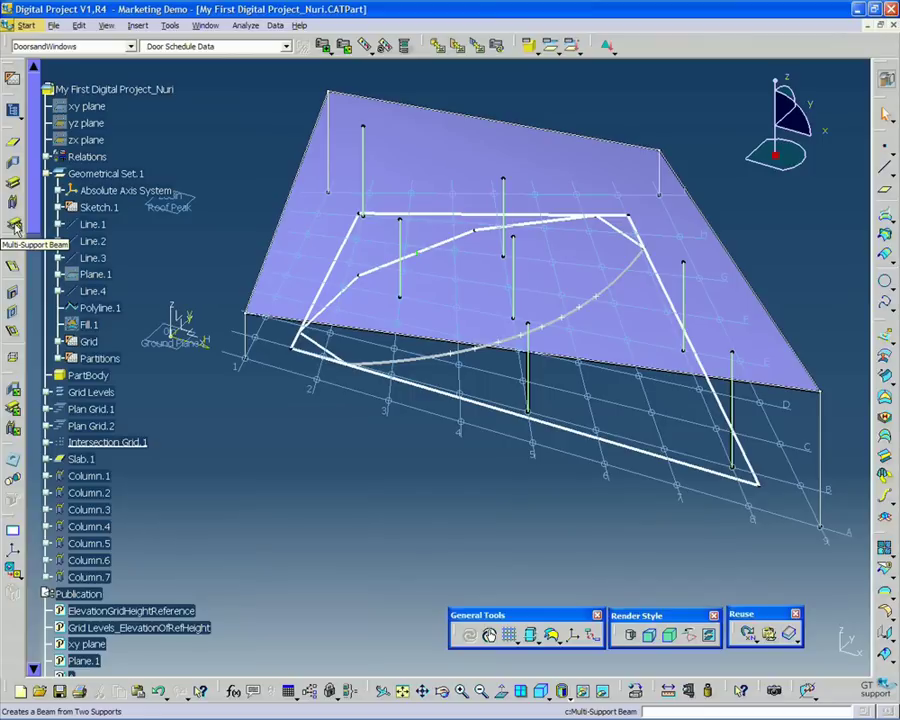
{"action": "middle_click_drag", "start_coordinate": [350, 254], "coordinate": [392, 544]}
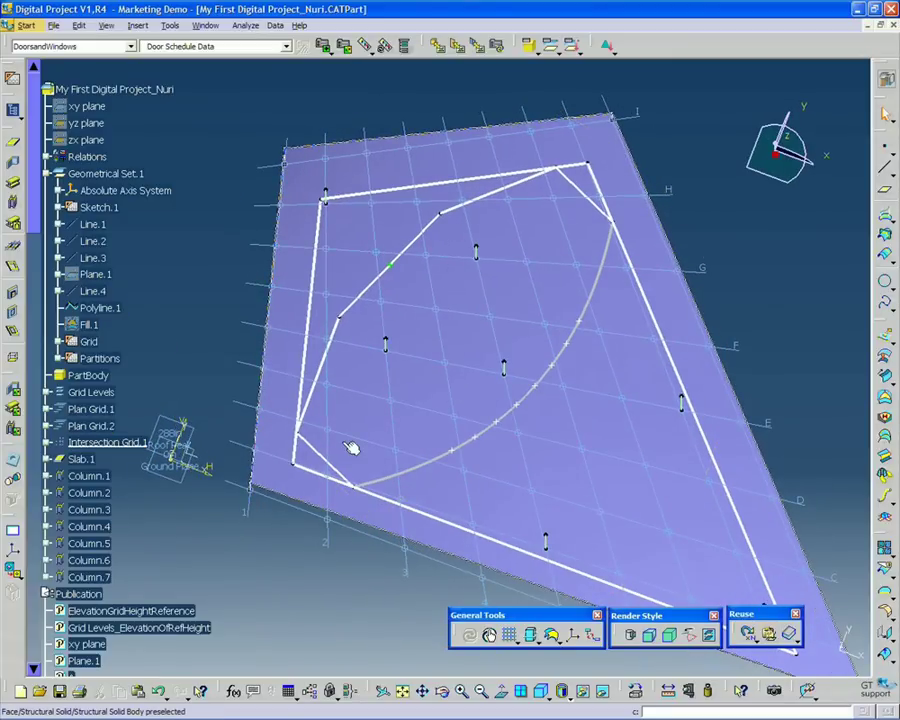
{"action": "middle_click_drag", "start_coordinate": [347, 441], "coordinate": [351, 439]}
{"action": "middle_click_drag", "start_coordinate": [397, 399], "coordinate": [426, 153]}
{"action": "middle_click_drag", "start_coordinate": [211, 355], "coordinate": [317, 315]}
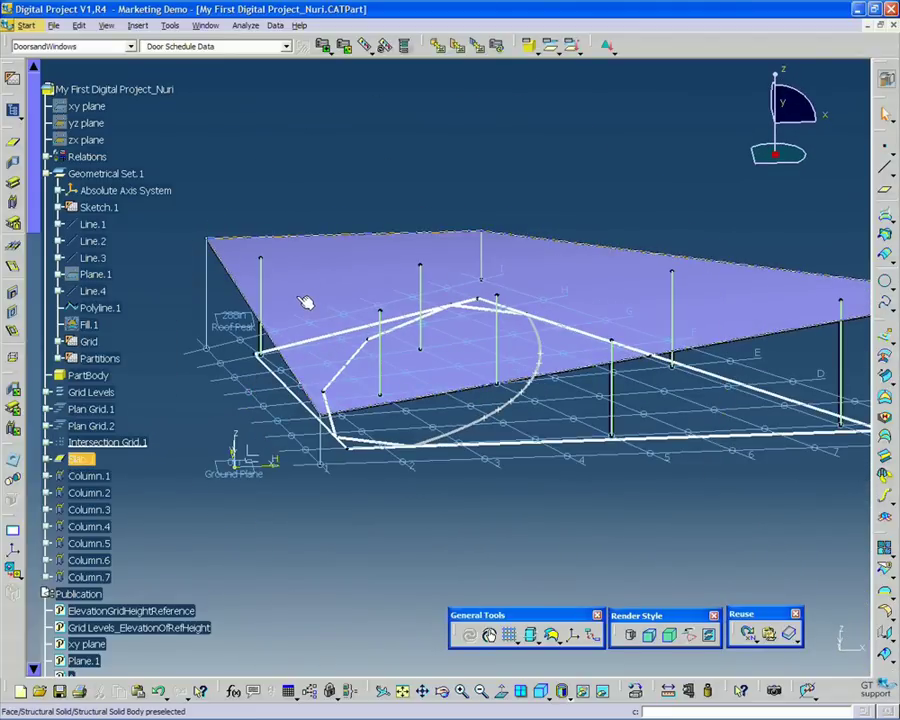
{"action": "middle_click_drag", "start_coordinate": [468, 412], "coordinate": [418, 424]}
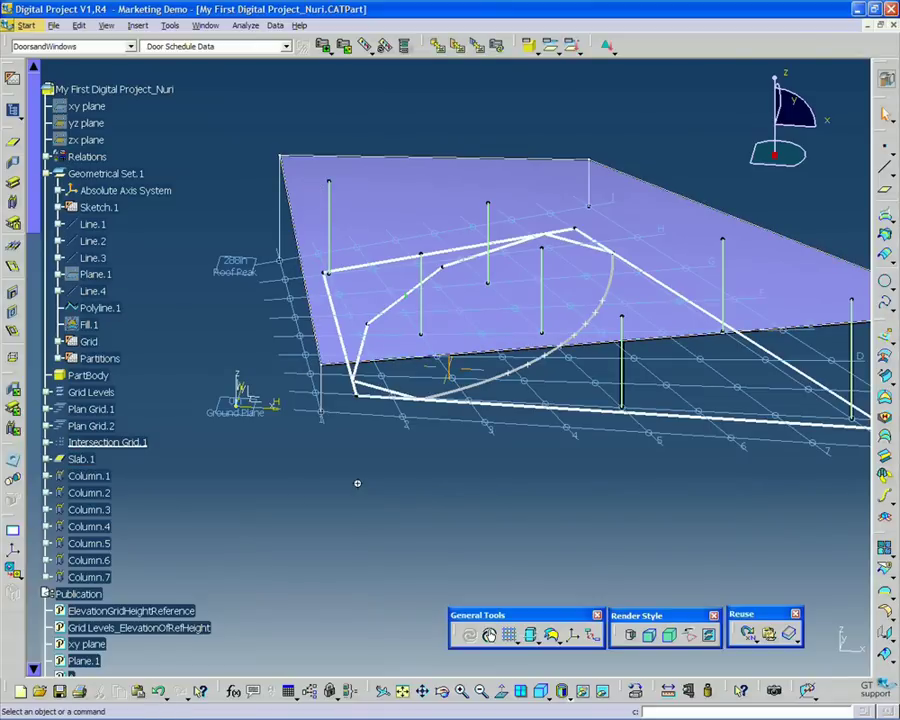
{"action": "middle_click_drag", "start_coordinate": [356, 482], "coordinate": [281, 484]}
{"action": "middle_click_drag", "start_coordinate": [332, 406], "coordinate": [312, 418]}
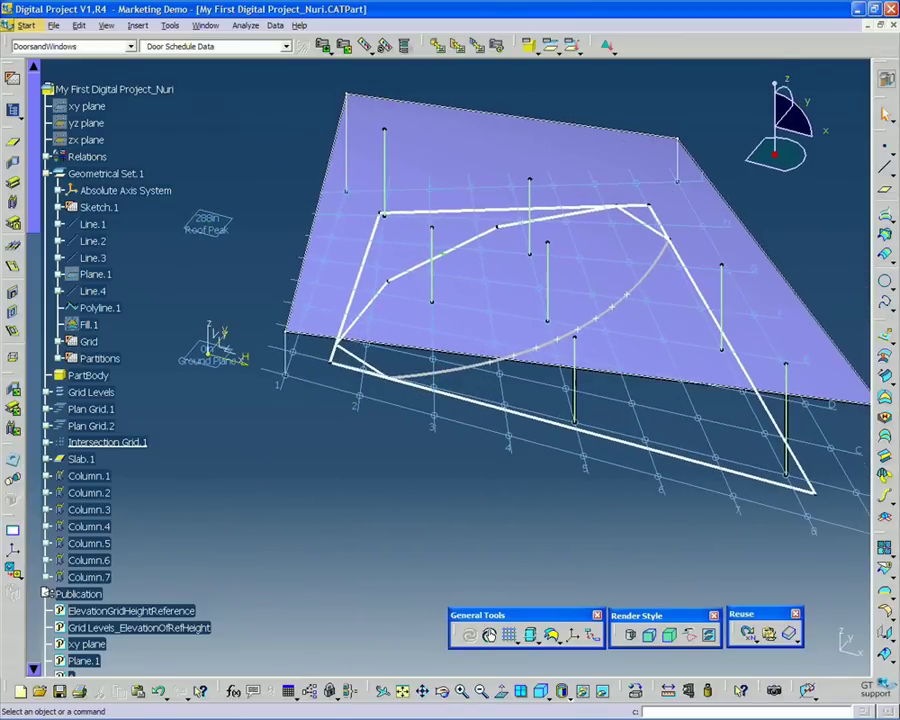
Step: Start a new multi-support beam and move its dialog and the Tools Palette clear of the model
{"action": "left_click", "coordinate": [14, 226]}
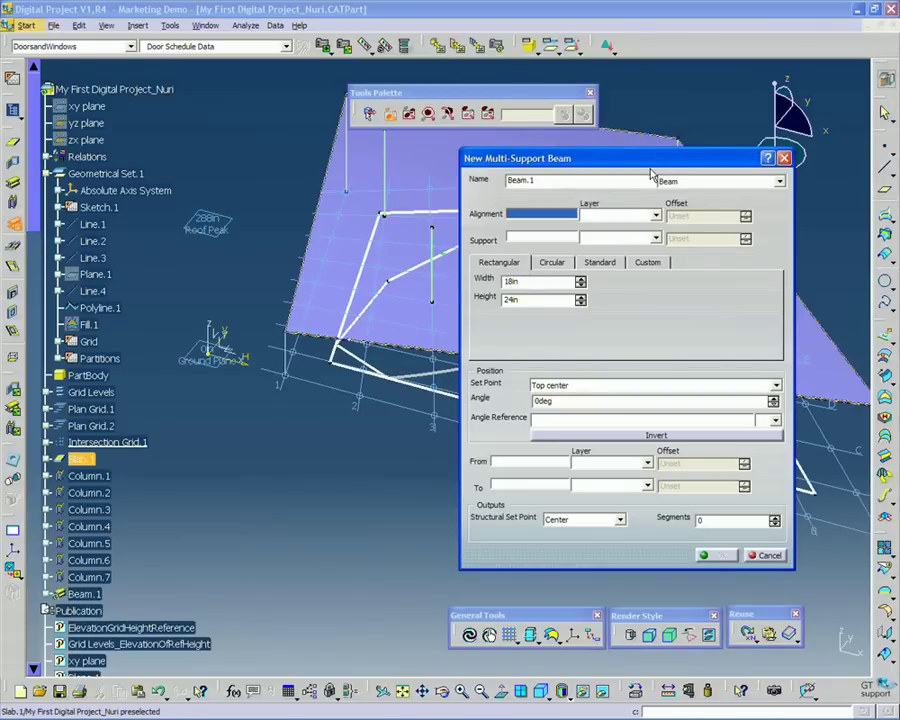
{"action": "left_click_drag", "start_coordinate": [650, 165], "coordinate": [675, 185]}
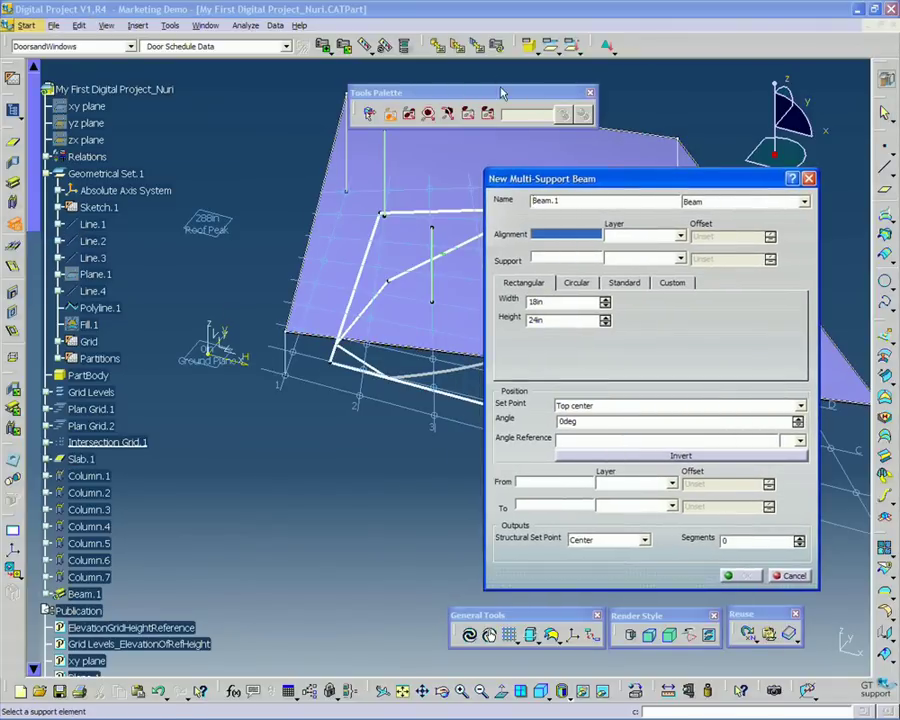
{"action": "left_click_drag", "start_coordinate": [503, 93], "coordinate": [498, 88]}
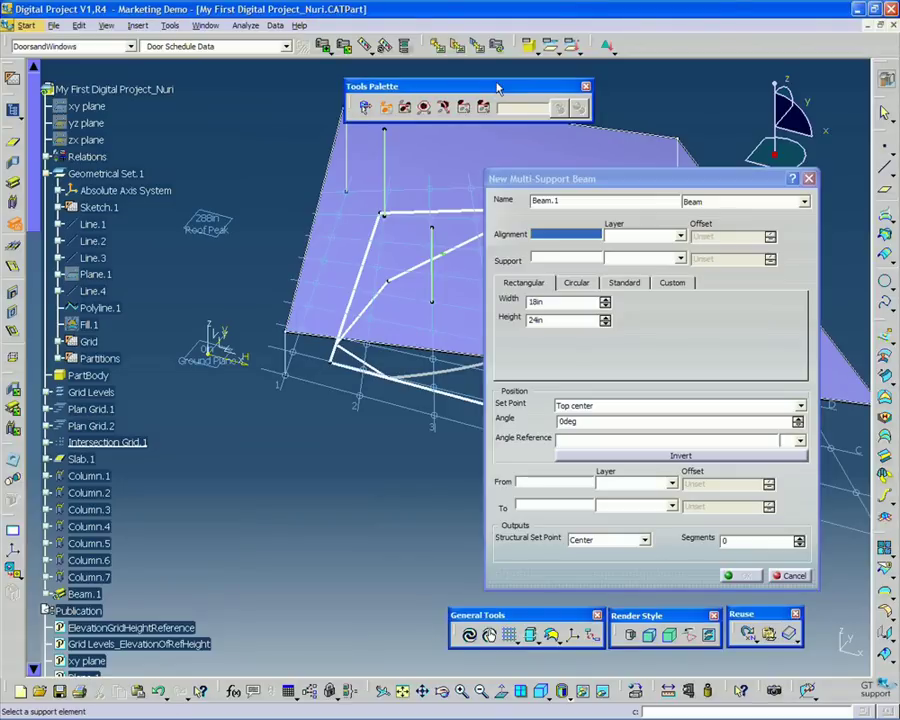
{"action": "left_click_drag", "start_coordinate": [497, 88], "coordinate": [517, 86]}
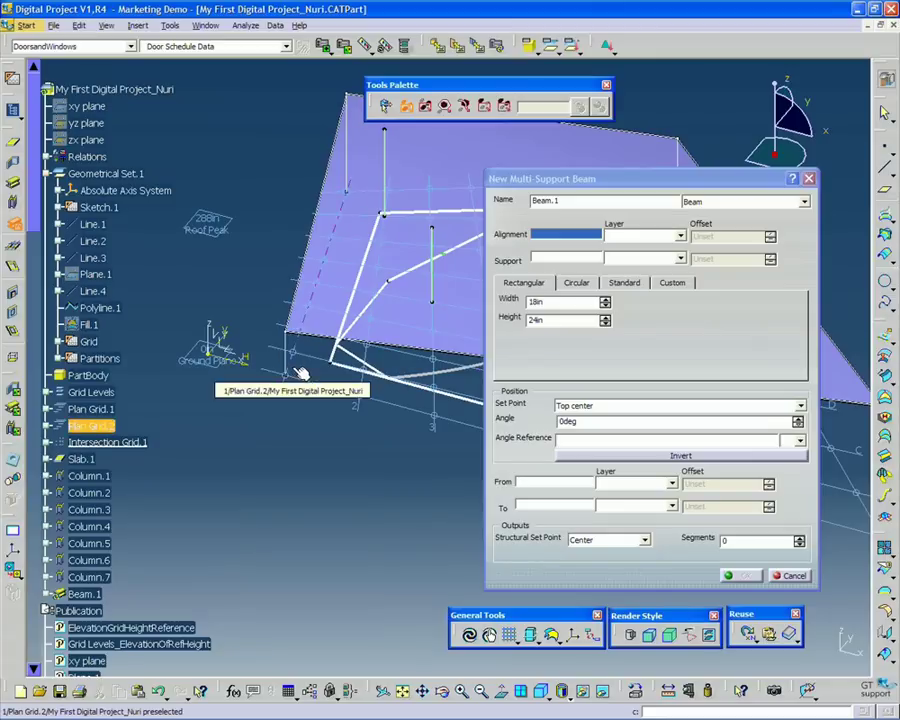
{"action": "left_click_drag", "start_coordinate": [463, 96], "coordinate": [410, 100]}
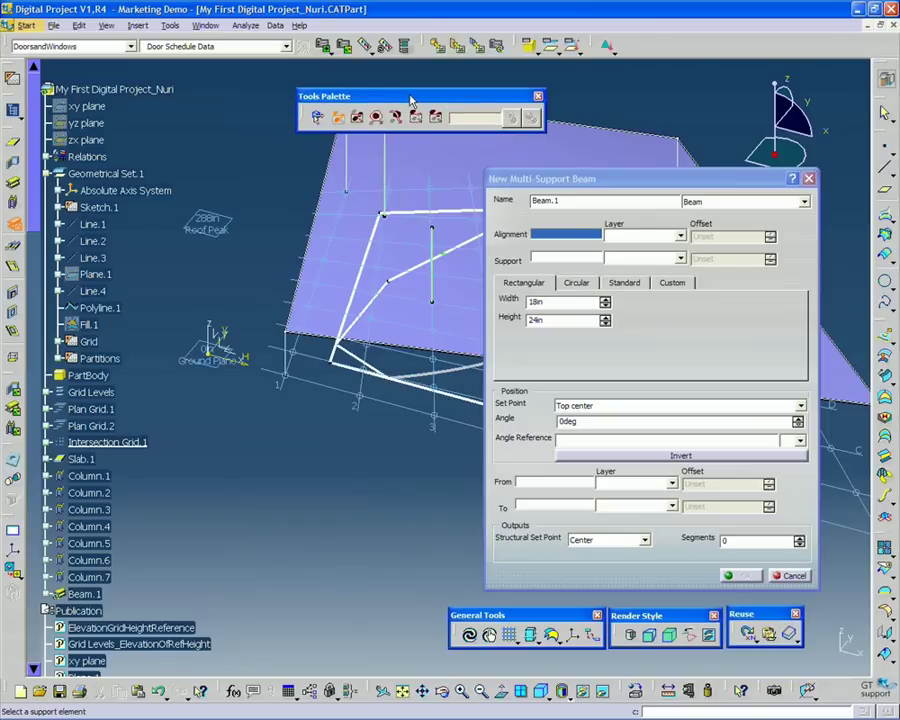
{"action": "left_click_drag", "start_coordinate": [356, 96], "coordinate": [336, 96]}
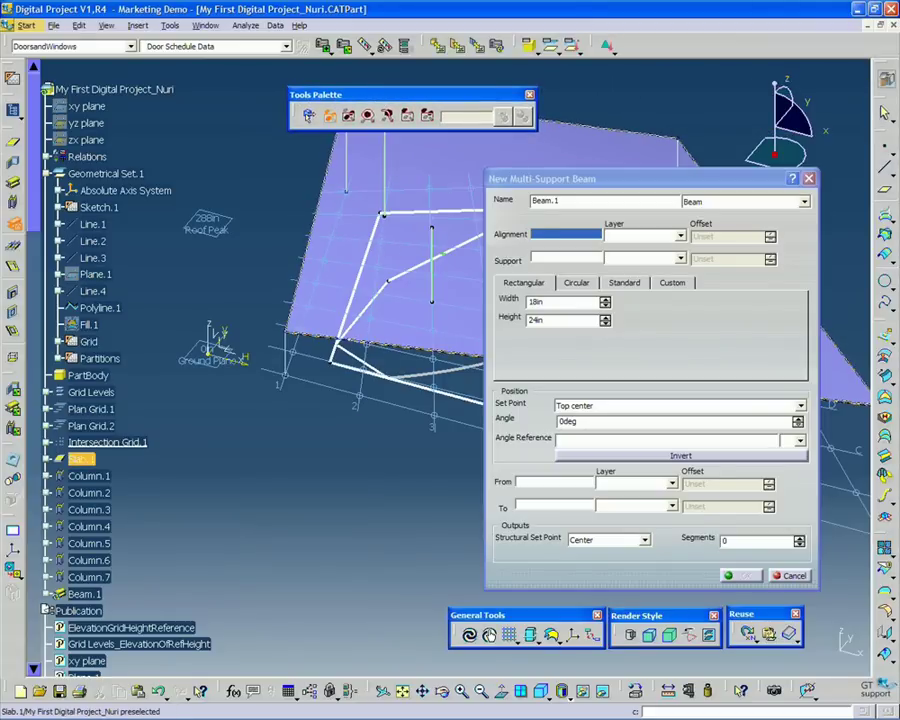
{"action": "left_click_drag", "start_coordinate": [570, 187], "coordinate": [592, 192]}
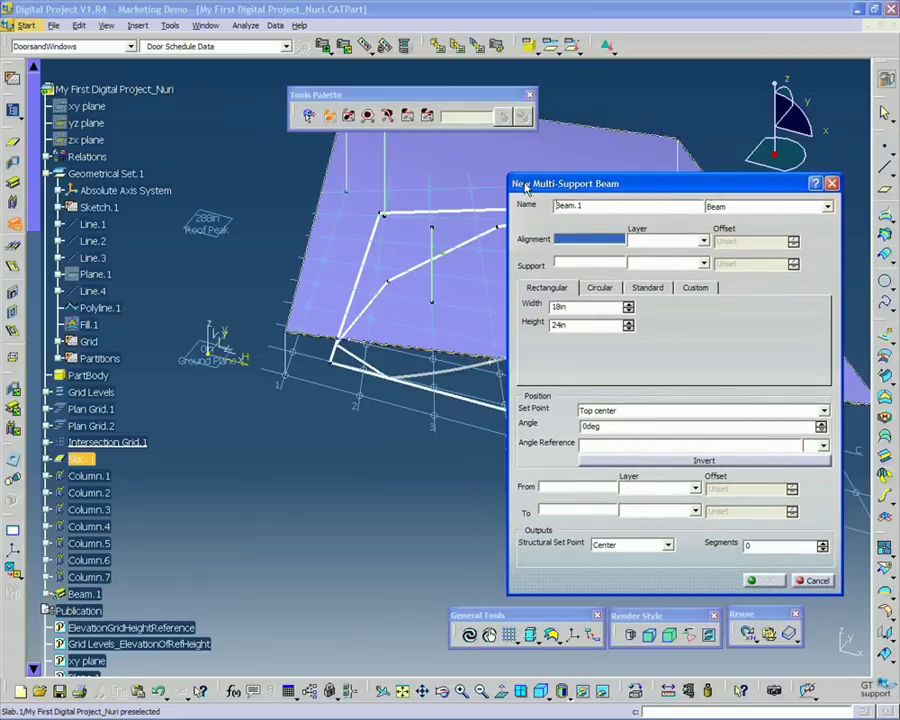
Step: Assign grid lines 1 through 9 of Plan Grid.2 as the alignments for multiple beams
{"action": "middle_click_drag", "start_coordinate": [319, 354], "coordinate": [199, 327]}
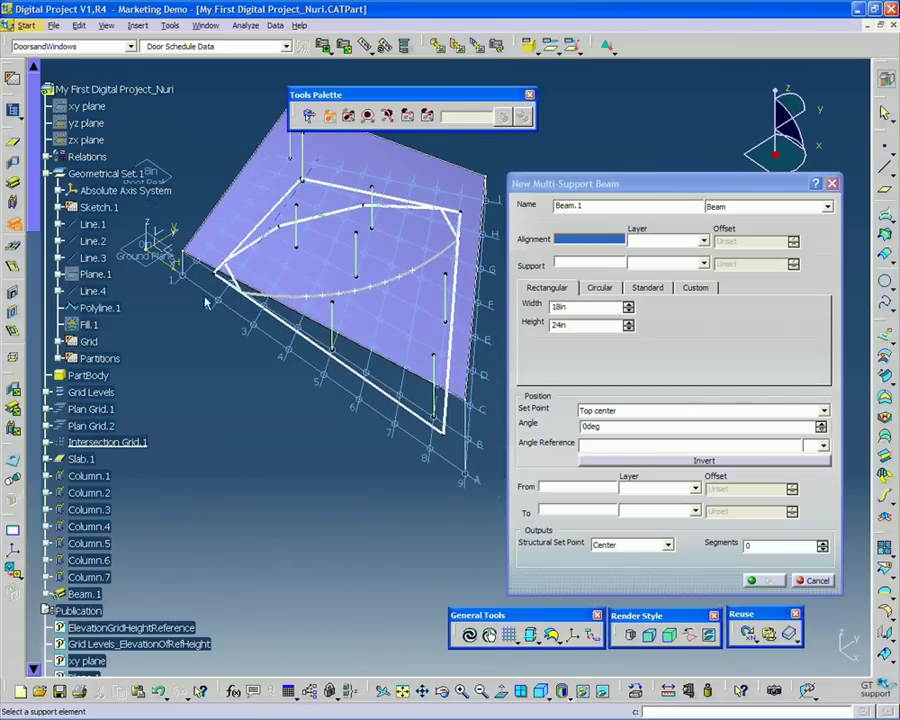
{"action": "left_click", "coordinate": [184, 287]}
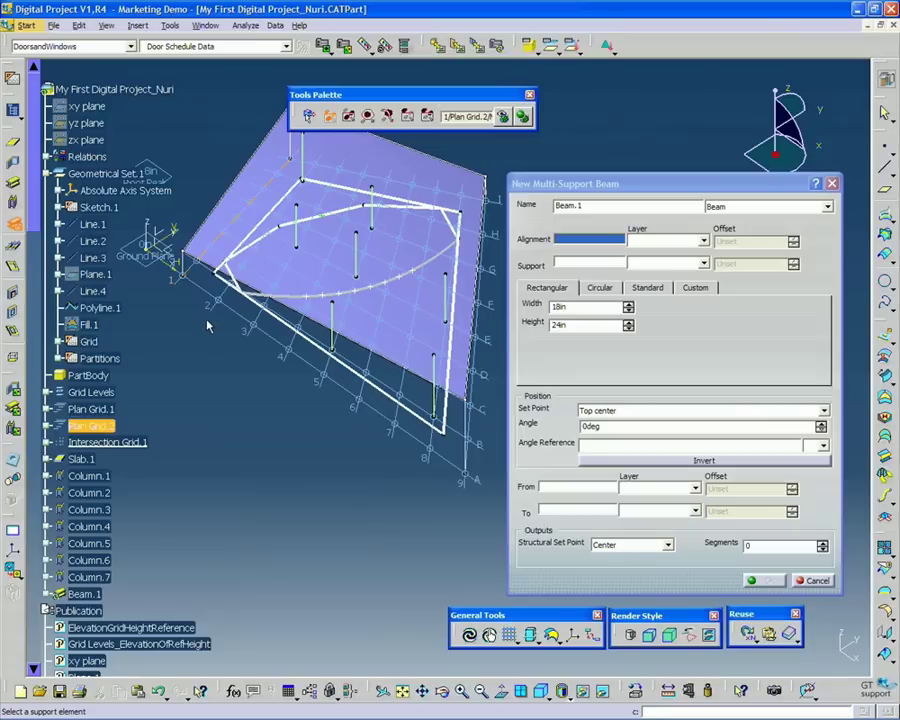
{"action": "left_click", "coordinate": [211, 309]}
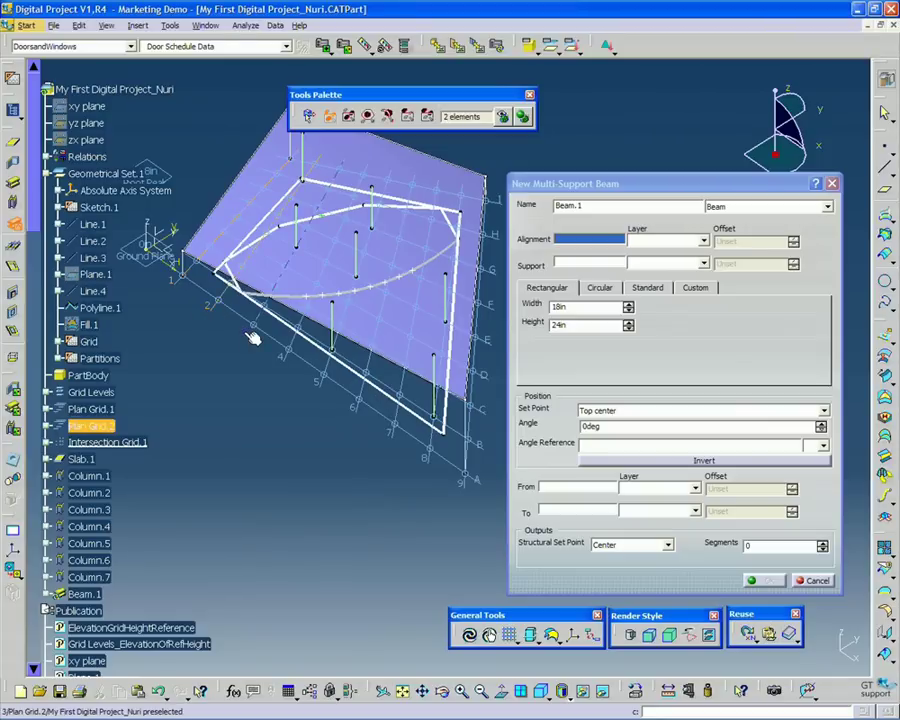
{"action": "left_click", "coordinate": [247, 332]}
{"action": "left_click", "coordinate": [290, 350]}
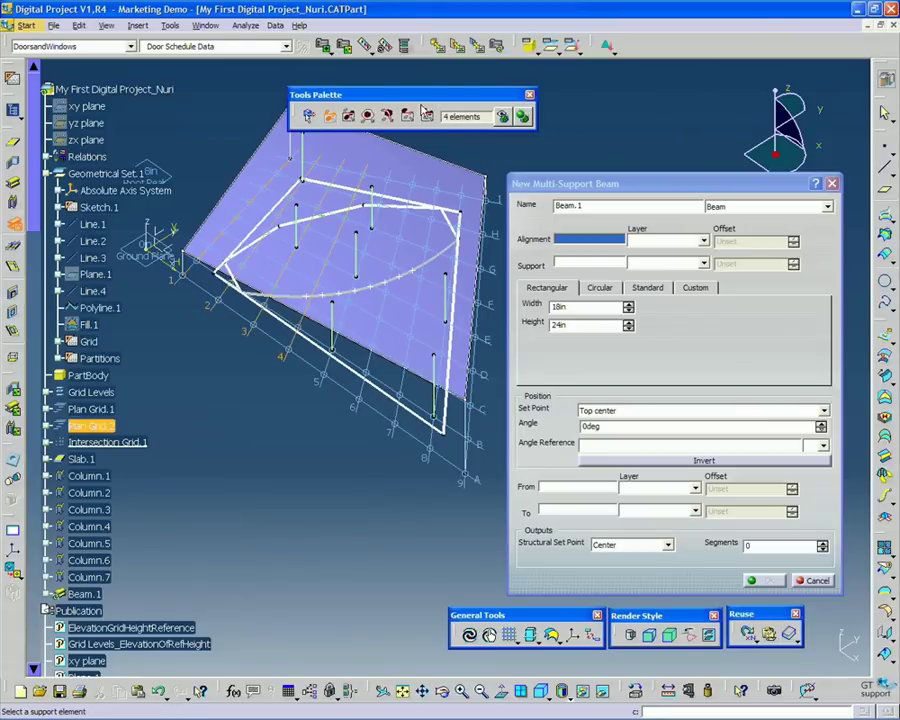
{"action": "left_click", "coordinate": [325, 385]}
{"action": "left_click", "coordinate": [360, 405]}
{"action": "left_click", "coordinate": [388, 440]}
{"action": "left_click", "coordinate": [426, 456]}
{"action": "left_click", "coordinate": [468, 484]}
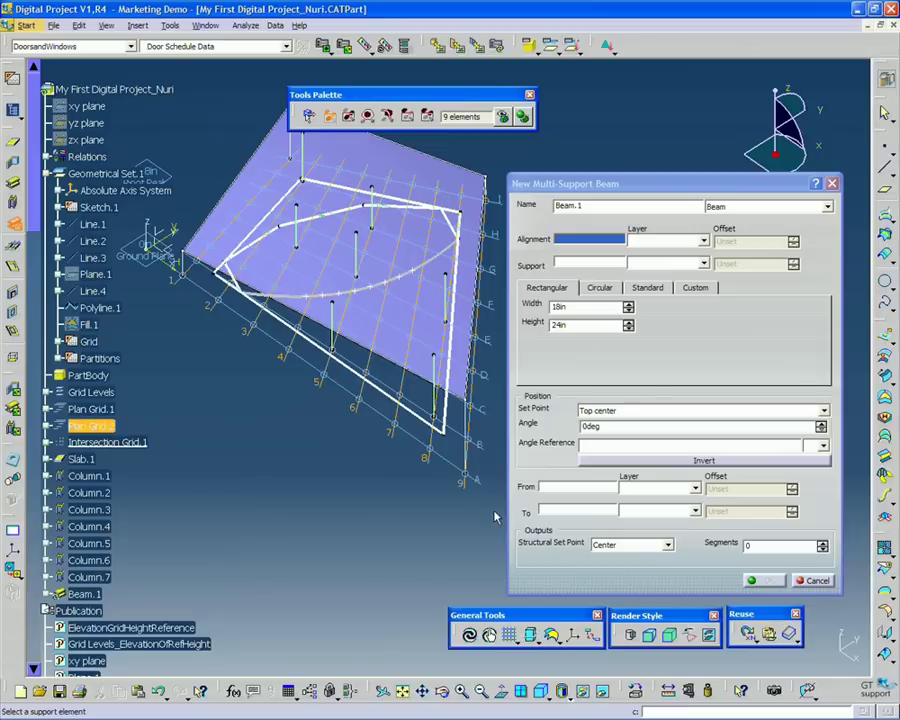
{"action": "left_click", "coordinate": [523, 118]}
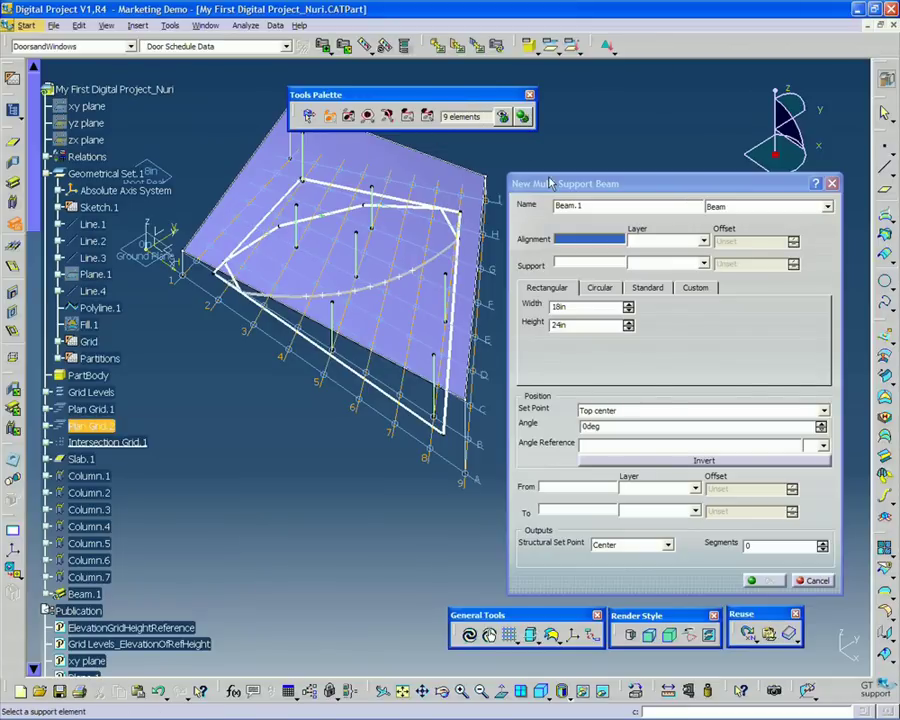
{"action": "left_click", "coordinate": [523, 118]}
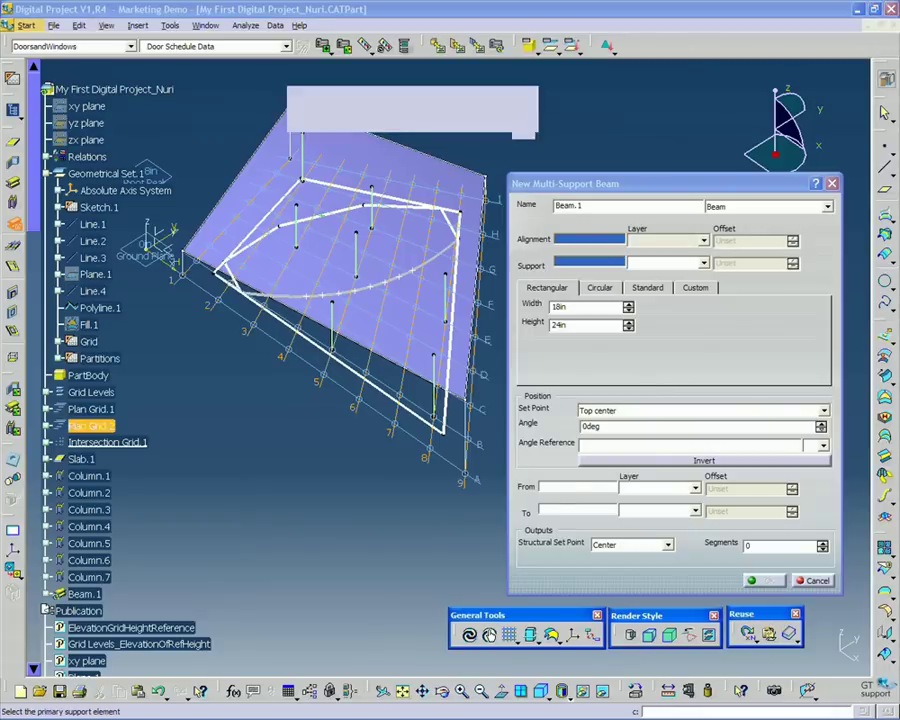
Step: Pick the roof slab, Slab.1, as the primary support of the beams
{"action": "left_click_drag", "start_coordinate": [586, 184], "coordinate": [570, 131]}
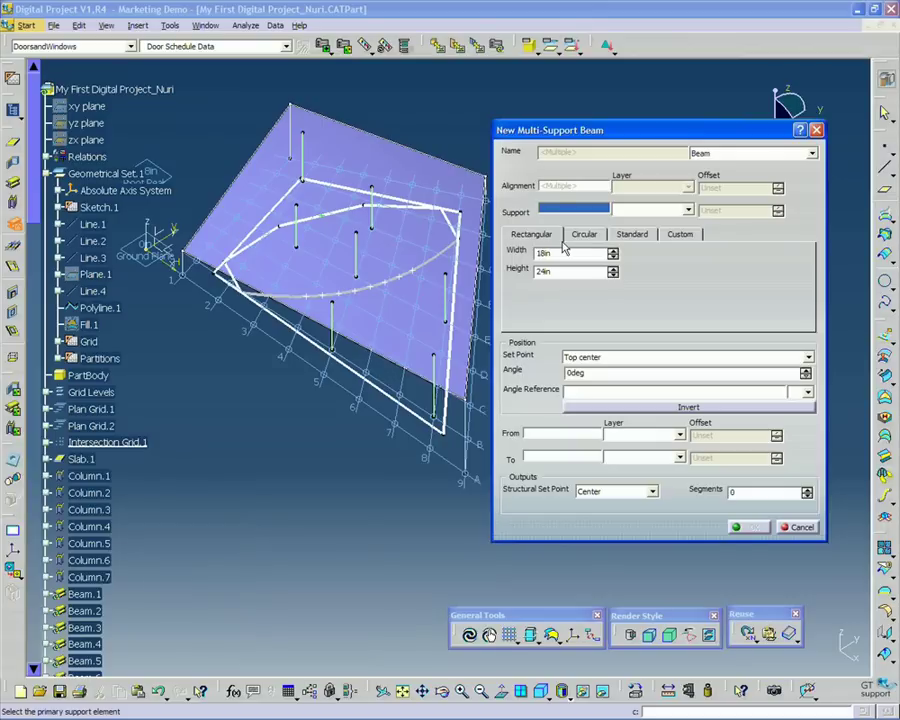
{"action": "left_click_drag", "start_coordinate": [570, 136], "coordinate": [576, 134]}
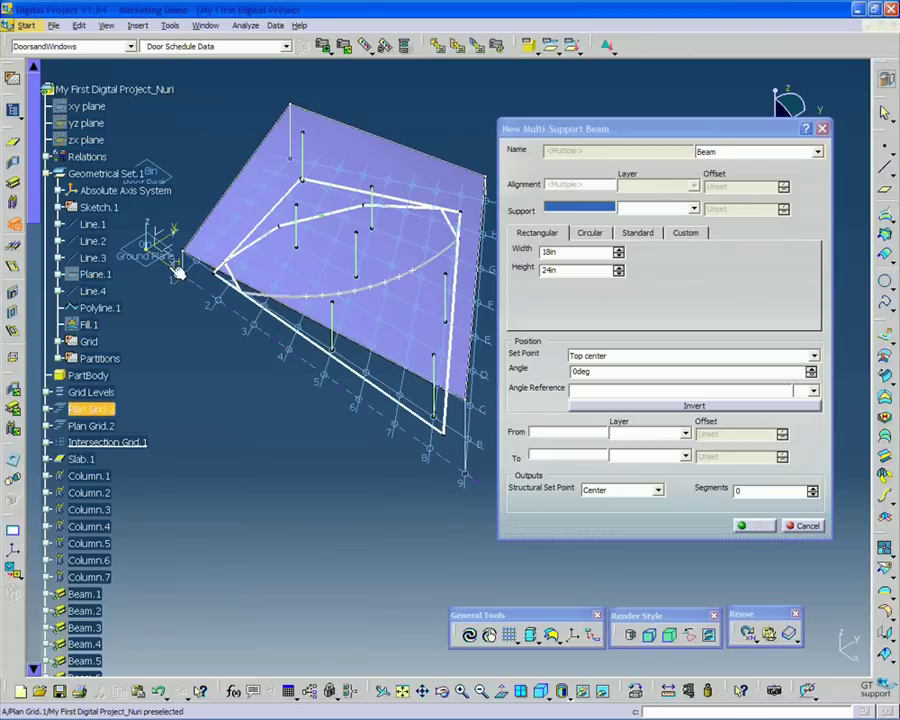
{"action": "middle_click_drag", "start_coordinate": [445, 270], "coordinate": [215, 293]}
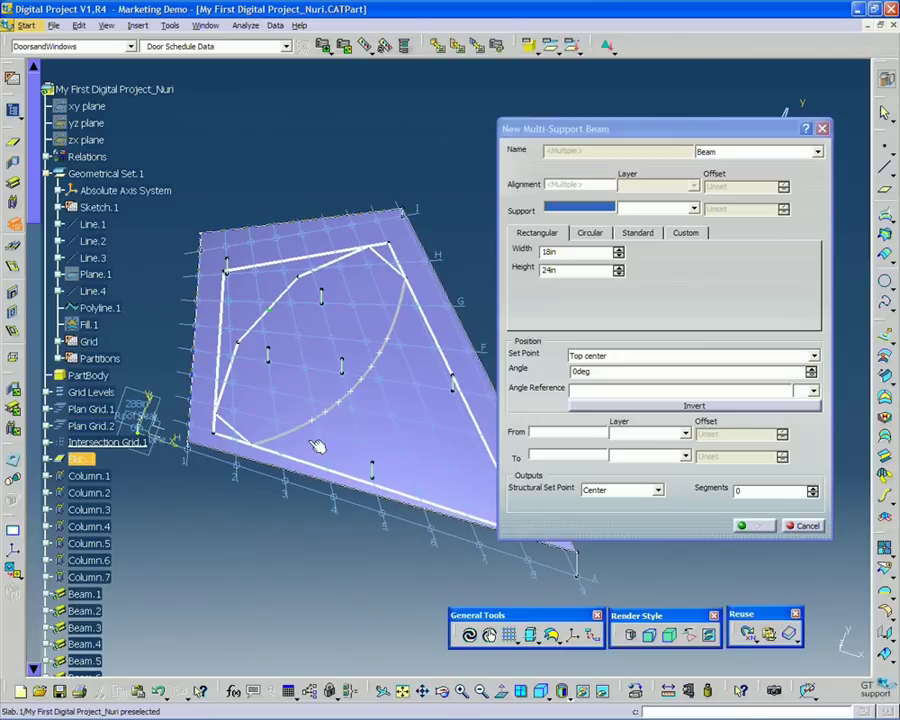
{"action": "middle_click_drag", "start_coordinate": [319, 446], "coordinate": [350, 404]}
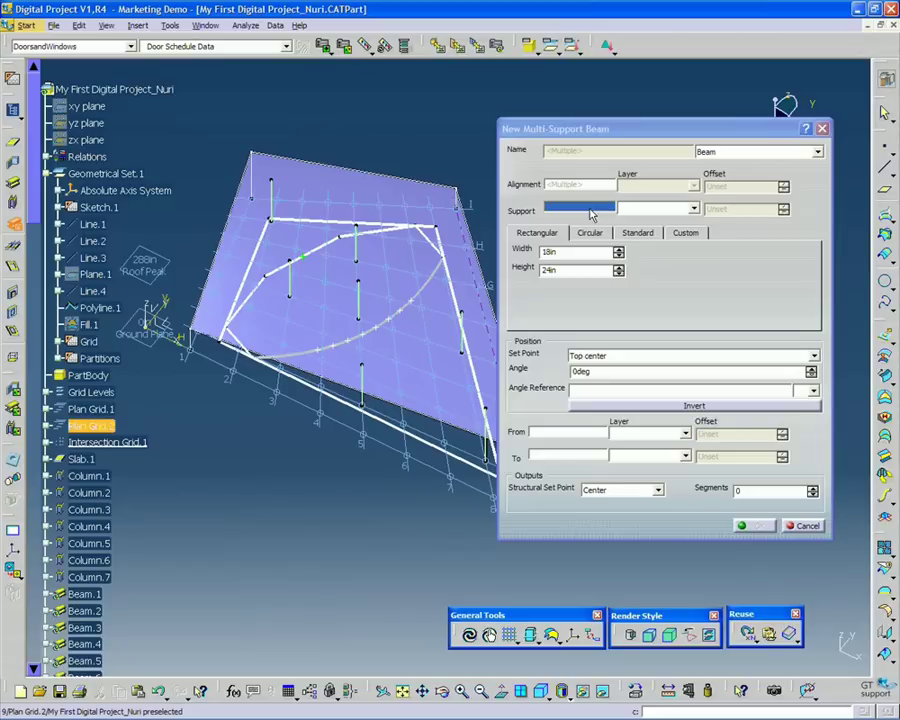
{"action": "middle_click_drag", "start_coordinate": [236, 488], "coordinate": [233, 275]}
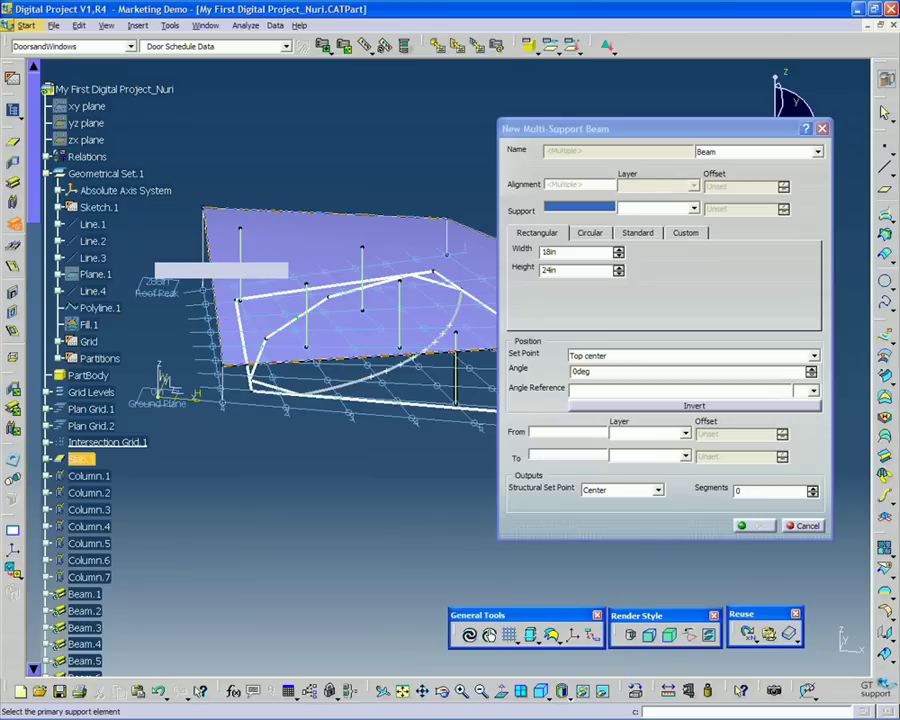
{"action": "left_click", "coordinate": [80, 458]}
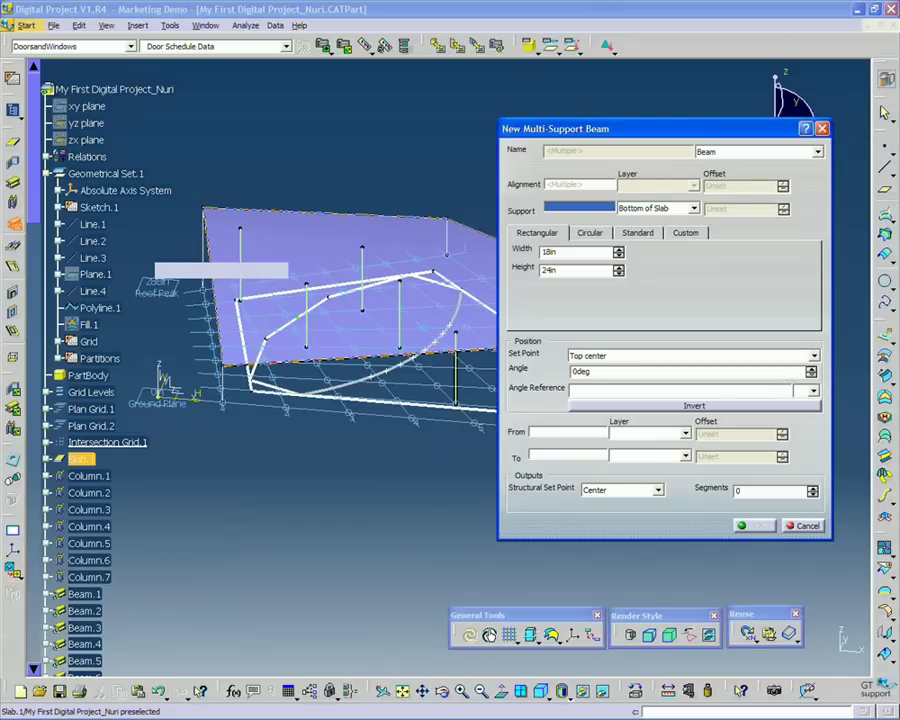
Step: Move the beam dialog clear of the model and limit the first side of the beams to grid line I of Plan Grid.1
{"action": "middle_click_drag", "start_coordinate": [385, 473], "coordinate": [343, 368]}
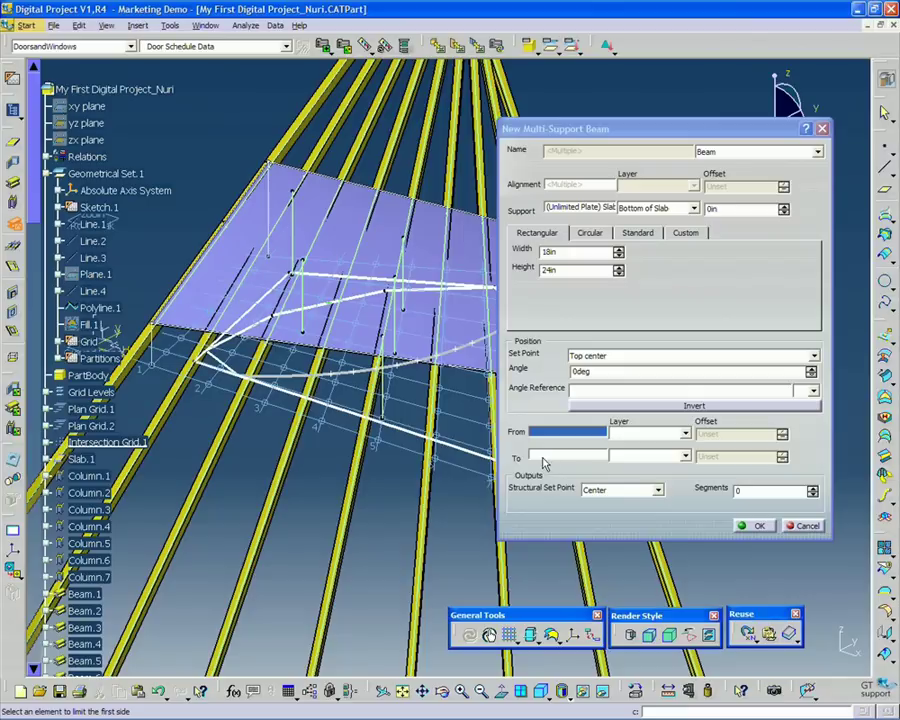
{"action": "middle_click_drag", "start_coordinate": [419, 504], "coordinate": [356, 300]}
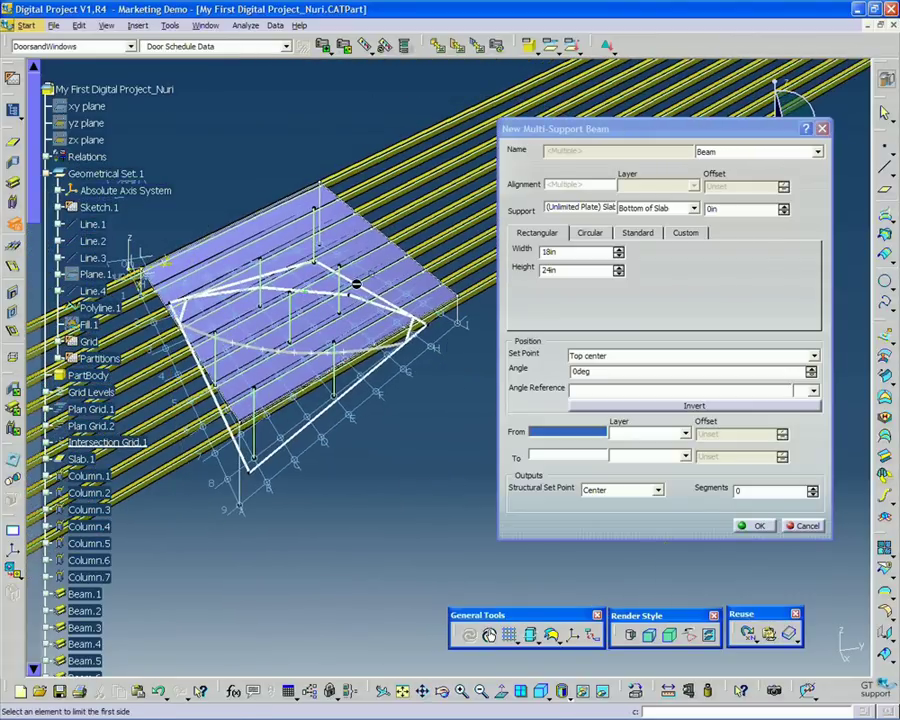
{"action": "left_click_drag", "start_coordinate": [588, 128], "coordinate": [610, 130]}
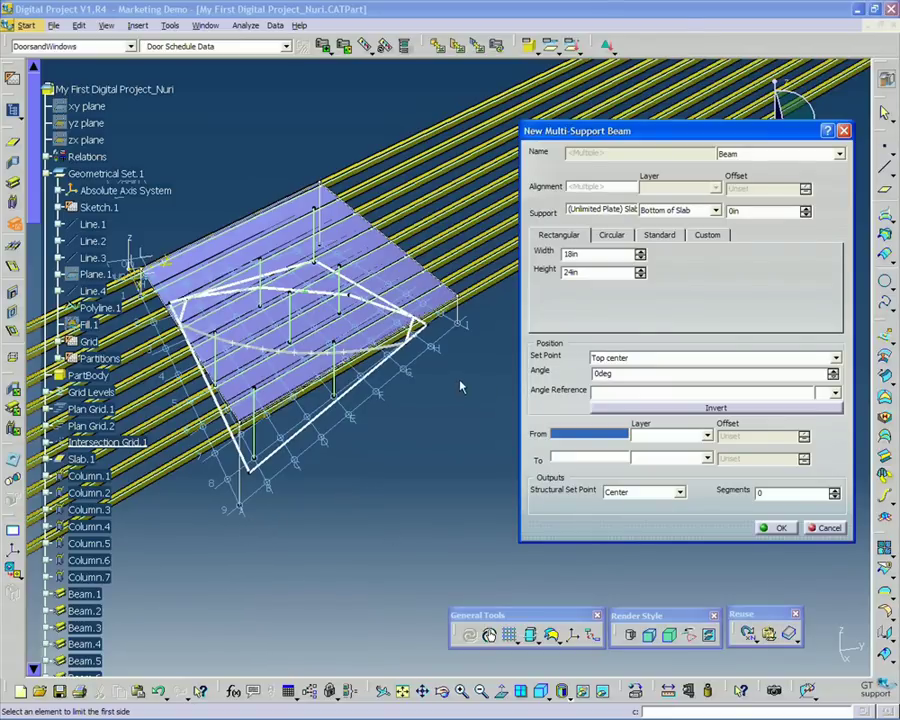
{"action": "middle_click_drag", "start_coordinate": [467, 386], "coordinate": [371, 381]}
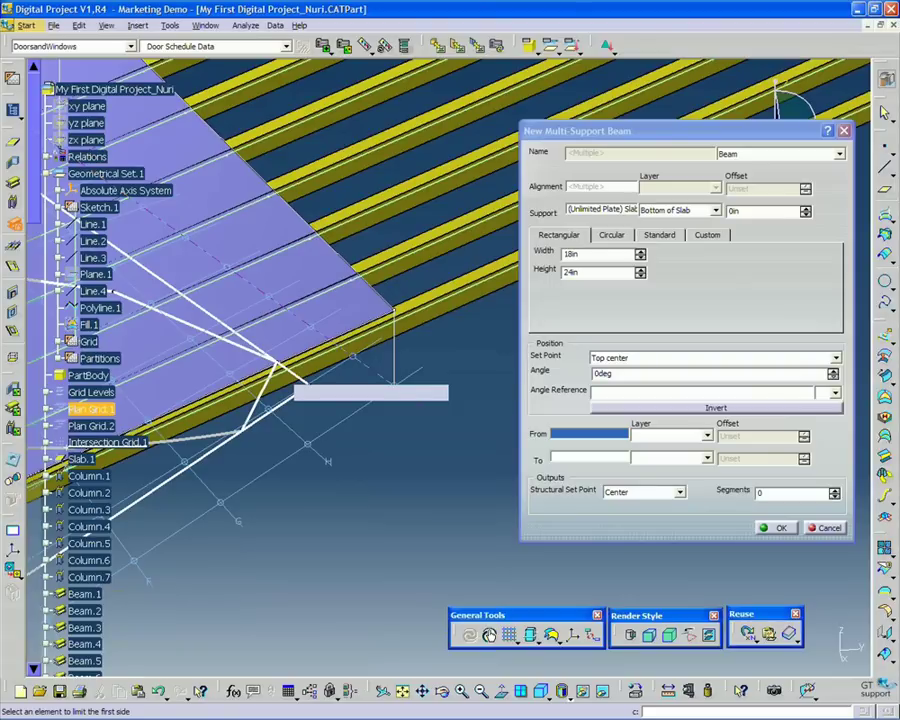
{"action": "left_click", "coordinate": [371, 369]}
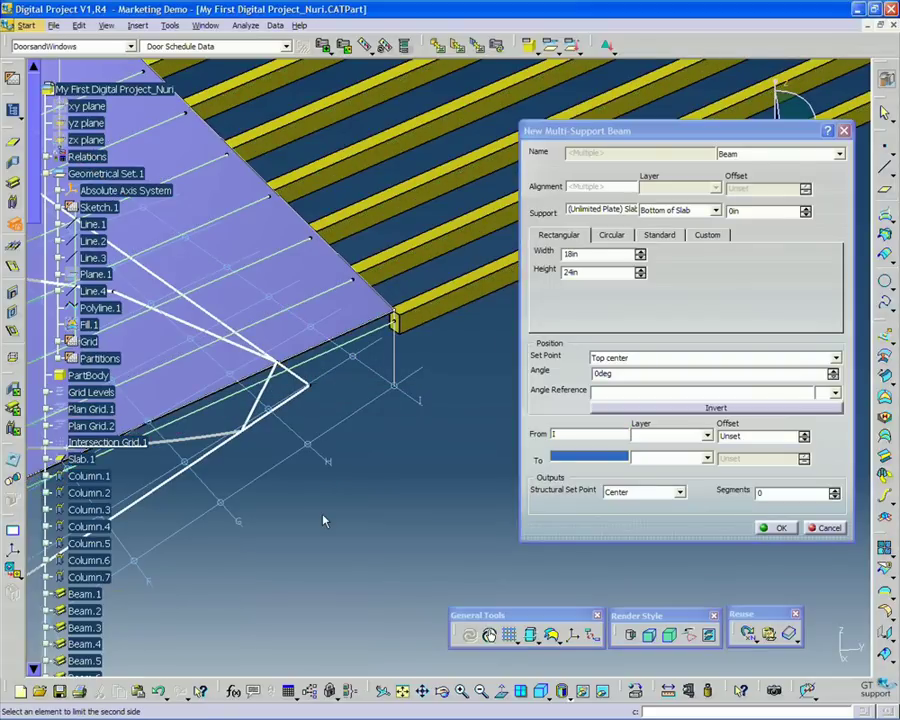
Step: Limit the second side of the beams to grid line A of Plan Grid.1
{"action": "middle_click_drag", "start_coordinate": [323, 519], "coordinate": [607, 293]}
{"action": "middle_click_drag", "start_coordinate": [356, 458], "coordinate": [619, 258]}
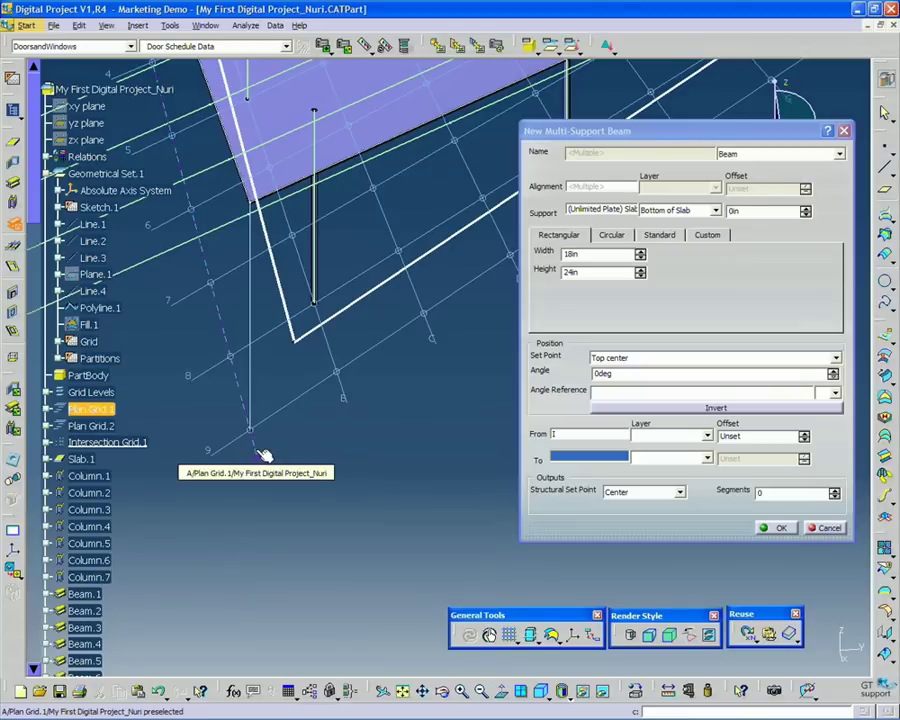
{"action": "middle_click_drag", "start_coordinate": [263, 454], "coordinate": [263, 626]}
{"action": "left_click", "coordinate": [263, 516]}
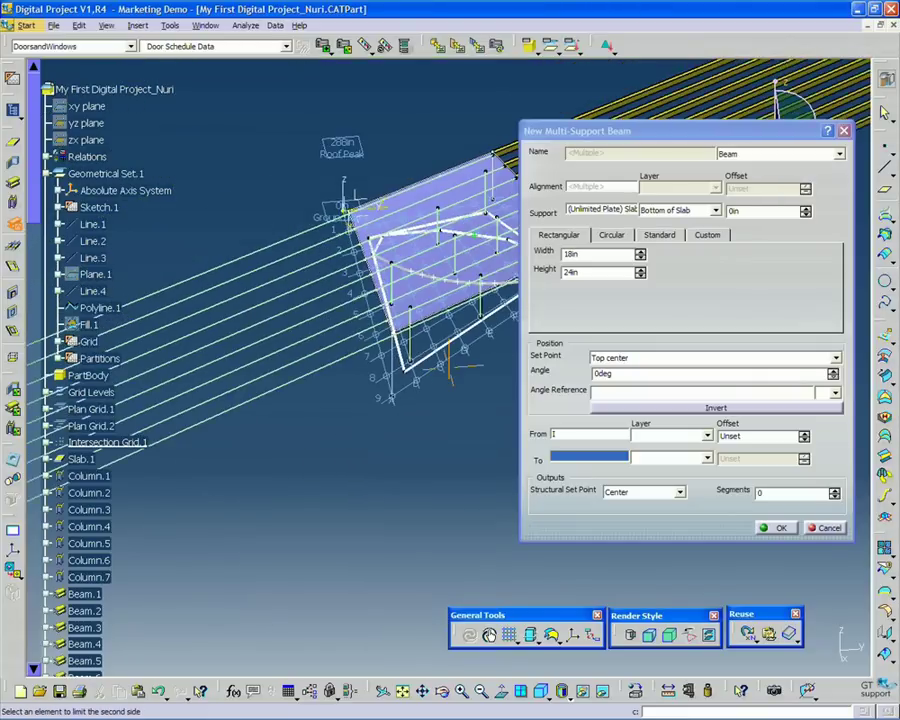
{"action": "middle_click_drag", "start_coordinate": [350, 520], "coordinate": [247, 455]}
{"action": "middle_click_drag", "start_coordinate": [430, 530], "coordinate": [502, 525]}
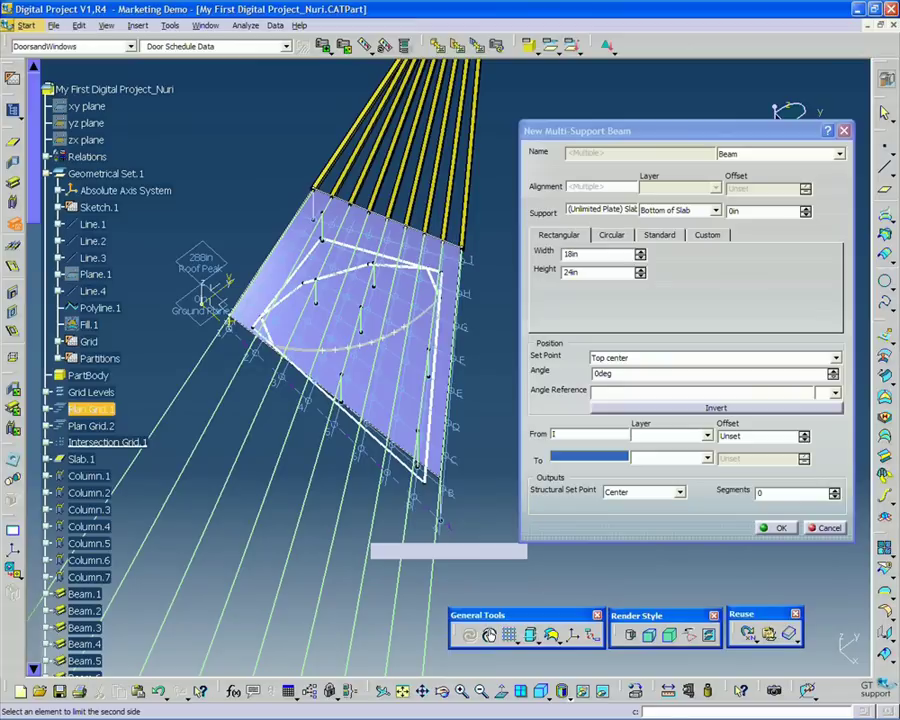
{"action": "left_click", "coordinate": [447, 523]}
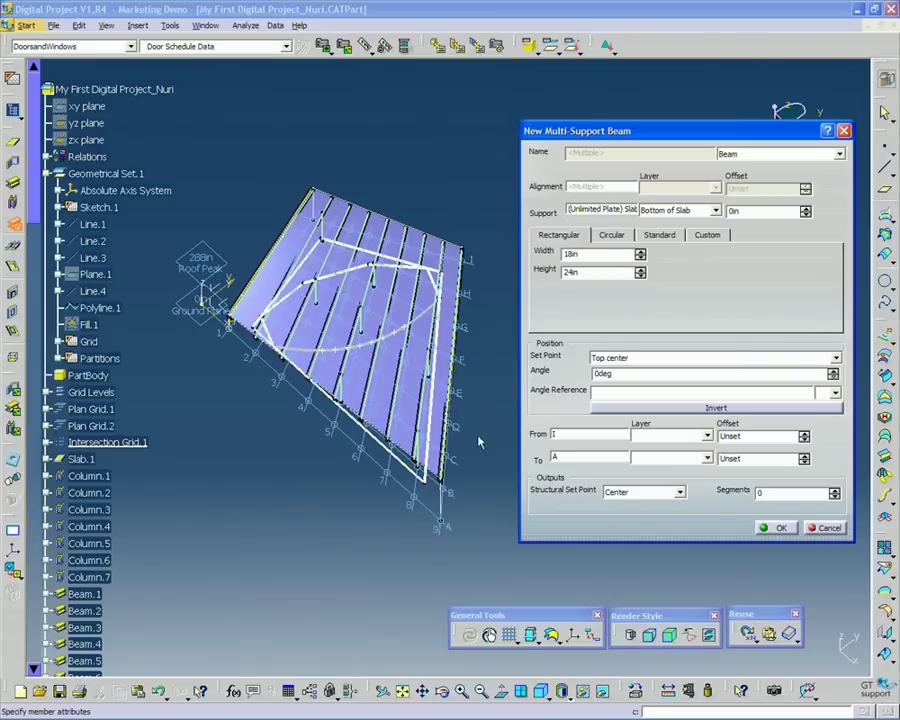
Step: Switch the beam profile to a standard section and open the steel section catalog browser
{"action": "middle_click_drag", "start_coordinate": [478, 440], "coordinate": [426, 454]}
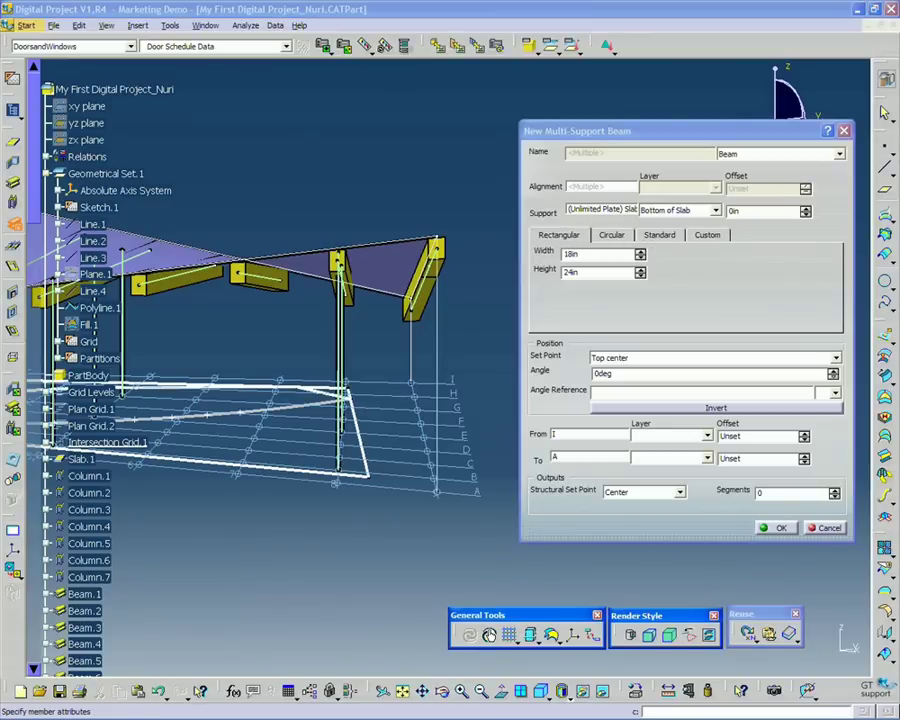
{"action": "left_click", "coordinate": [659, 234]}
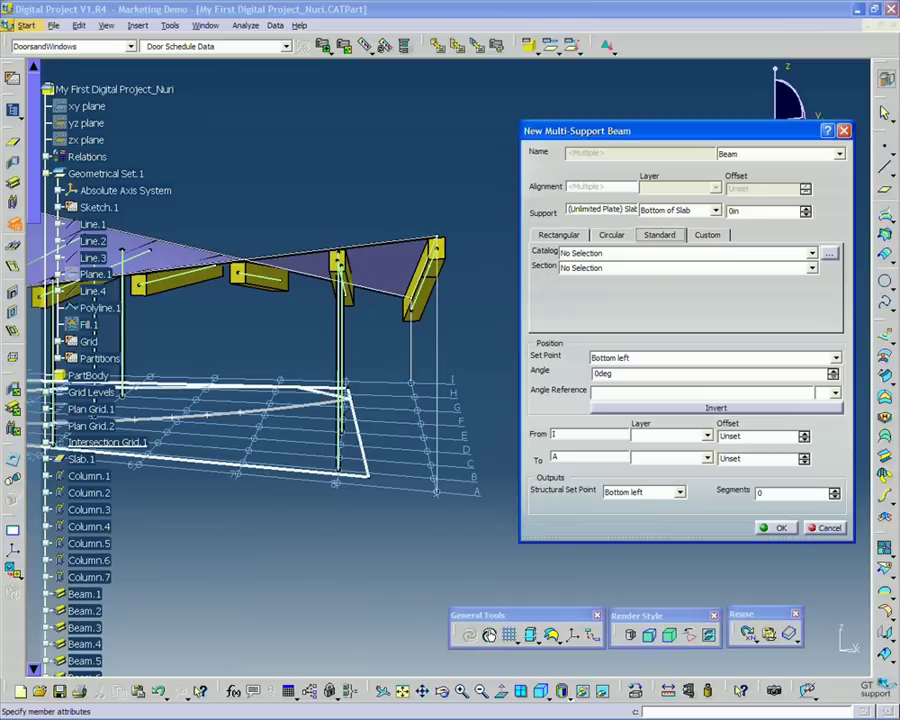
{"action": "left_click_drag", "start_coordinate": [767, 127], "coordinate": [715, 133]}
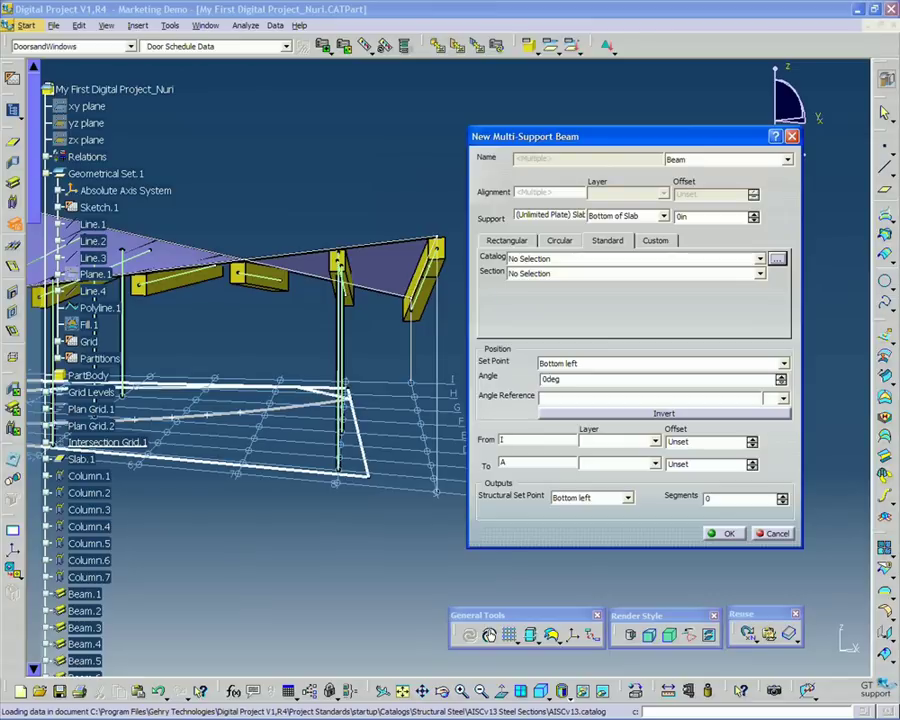
{"action": "left_click", "coordinate": [777, 258]}
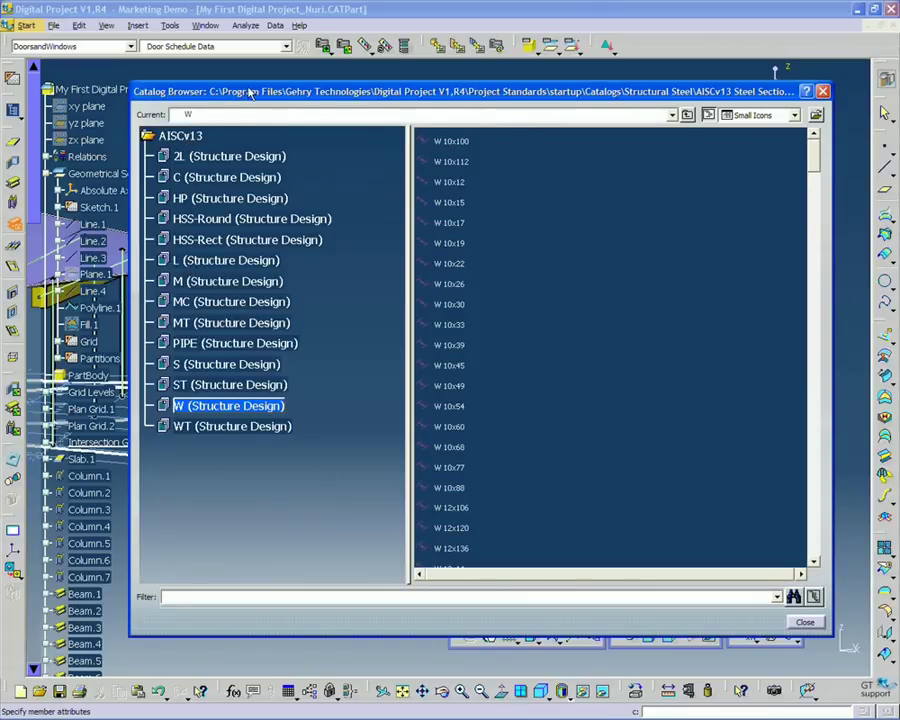
{"action": "left_click_drag", "start_coordinate": [251, 92], "coordinate": [251, 109]}
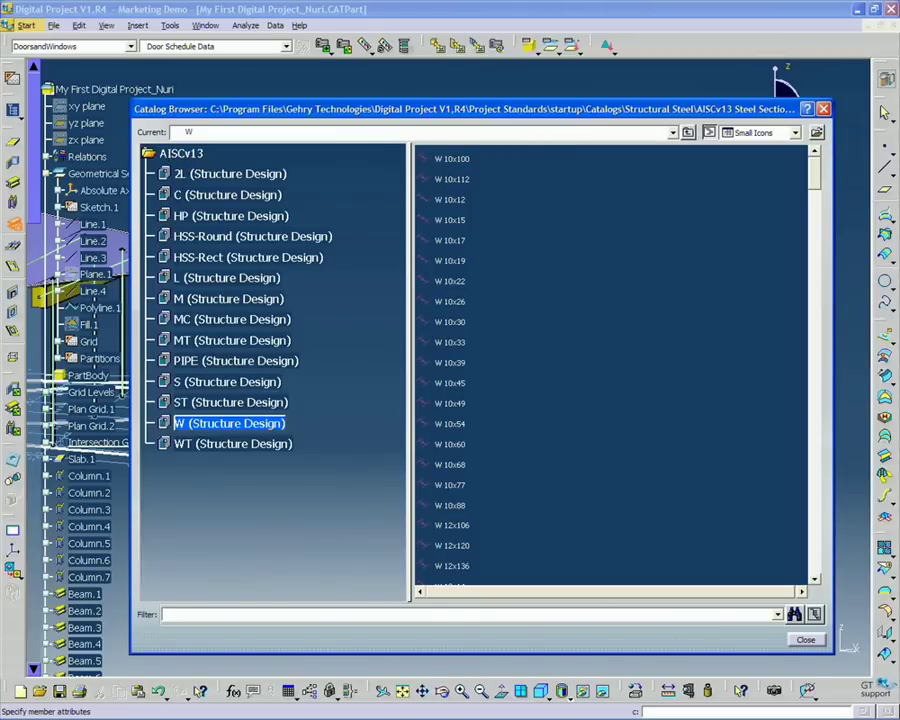
Step: Look through the list of available catalogs for the structural steel section standards
{"action": "left_click", "coordinate": [535, 131]}
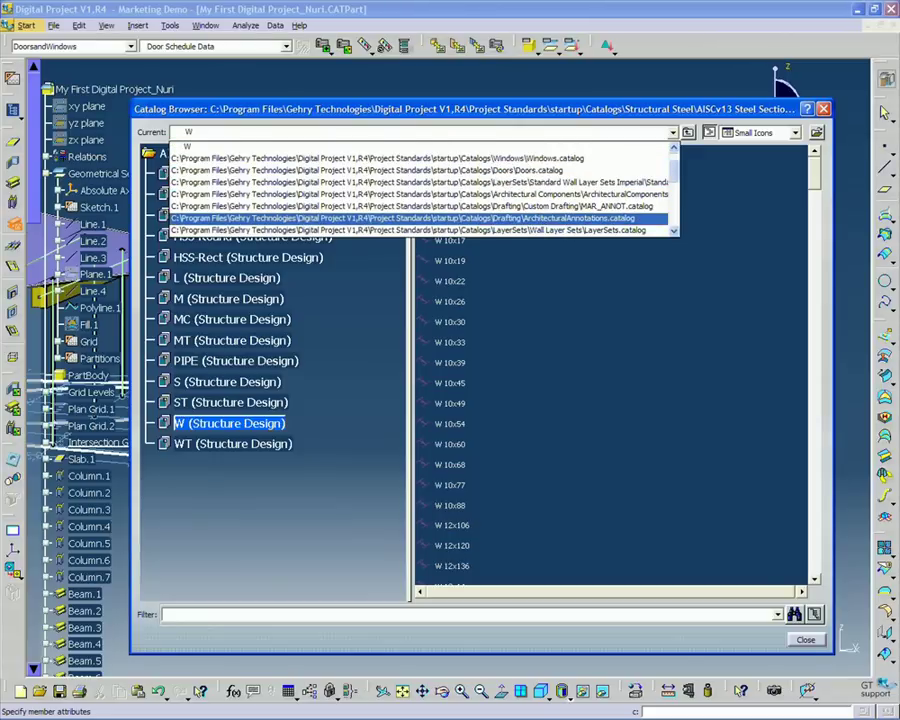
{"action": "left_click", "coordinate": [674, 231]}
{"action": "left_click", "coordinate": [673, 231]}
{"action": "left_click", "coordinate": [673, 231]}
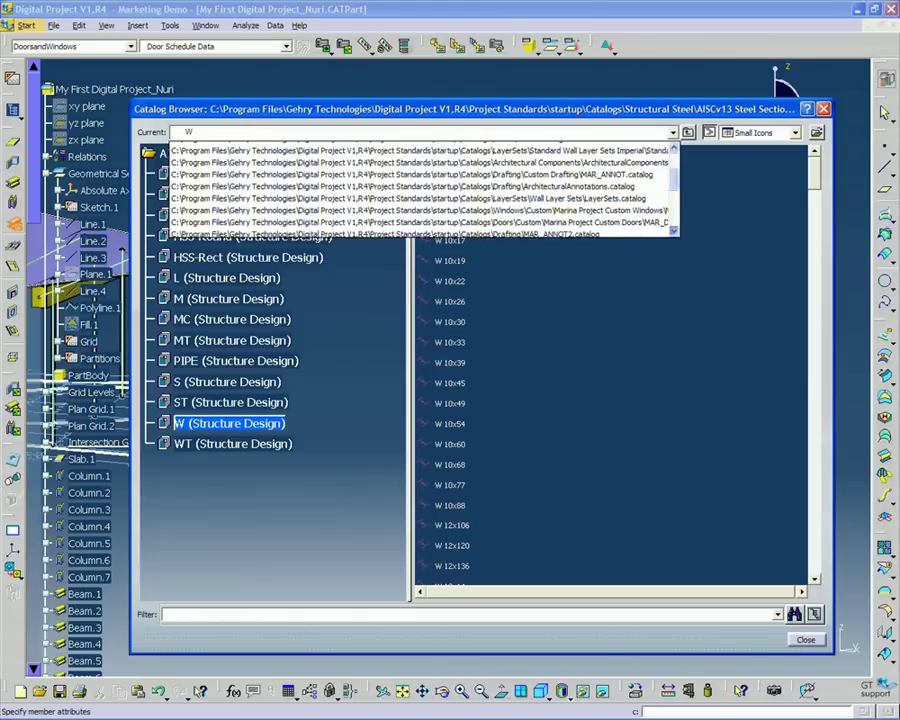
{"action": "left_click", "coordinate": [673, 231]}
{"action": "left_click", "coordinate": [673, 231]}
{"action": "left_click", "coordinate": [673, 231]}
{"action": "left_click", "coordinate": [673, 231]}
{"action": "left_click", "coordinate": [674, 231]}
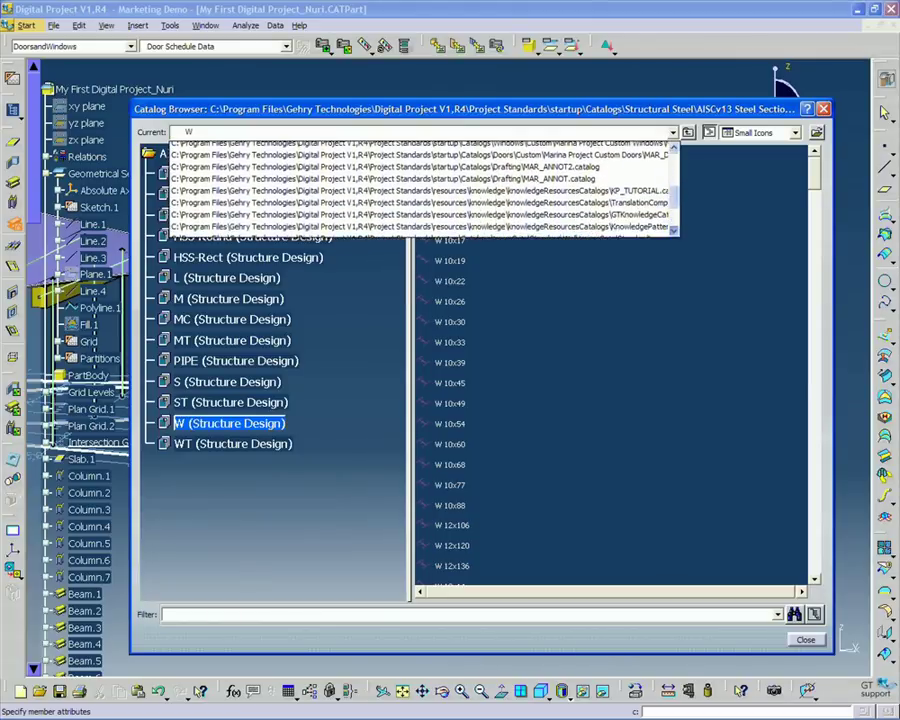
{"action": "left_click", "coordinate": [674, 231]}
{"action": "left_click", "coordinate": [674, 231]}
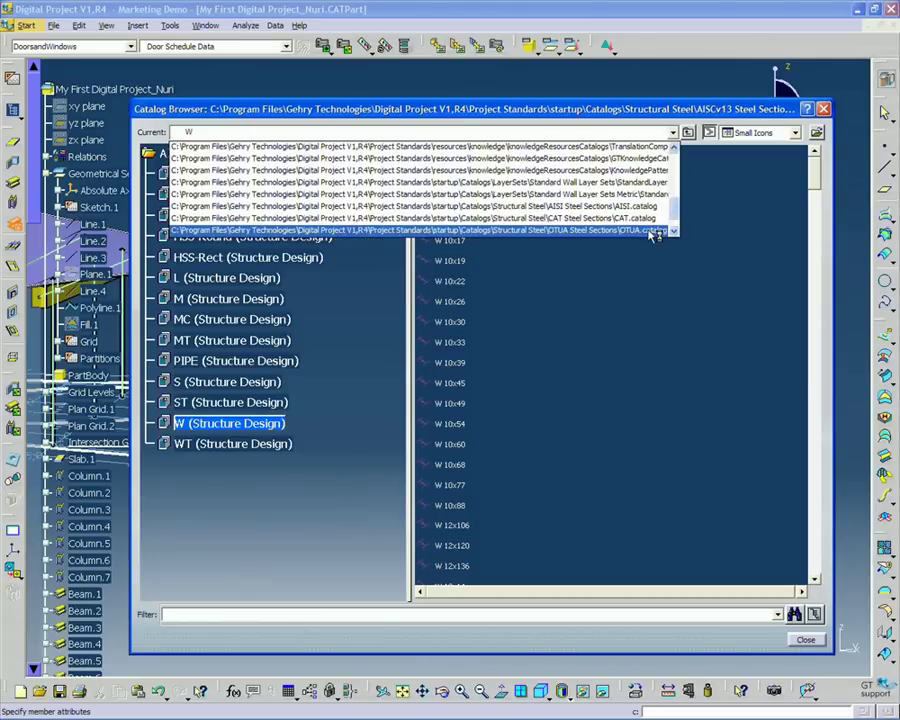
{"action": "left_click", "coordinate": [674, 231]}
{"action": "left_click", "coordinate": [674, 231]}
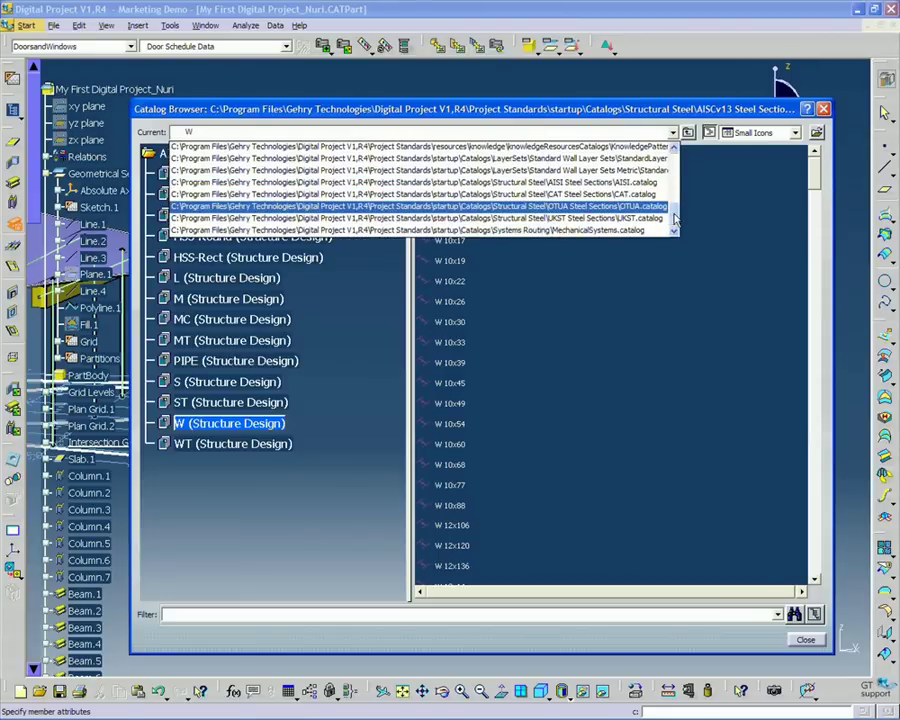
{"action": "left_click_drag", "start_coordinate": [676, 218], "coordinate": [674, 150]}
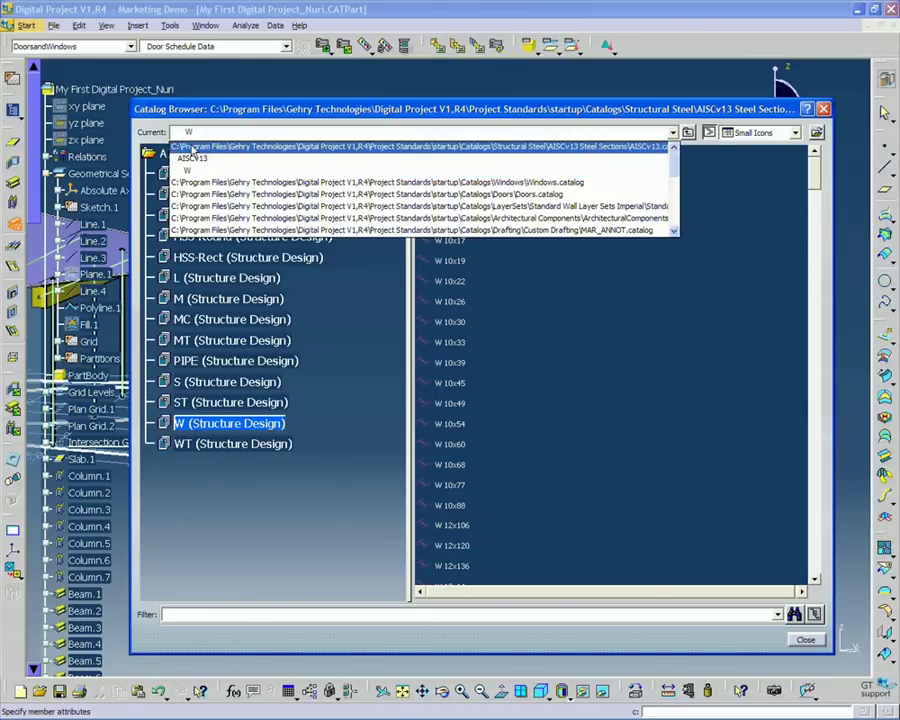
Step: Choose the W 10x45 section from the W family of the AISCv13 catalog for the beams
{"action": "left_click", "coordinate": [237, 147]}
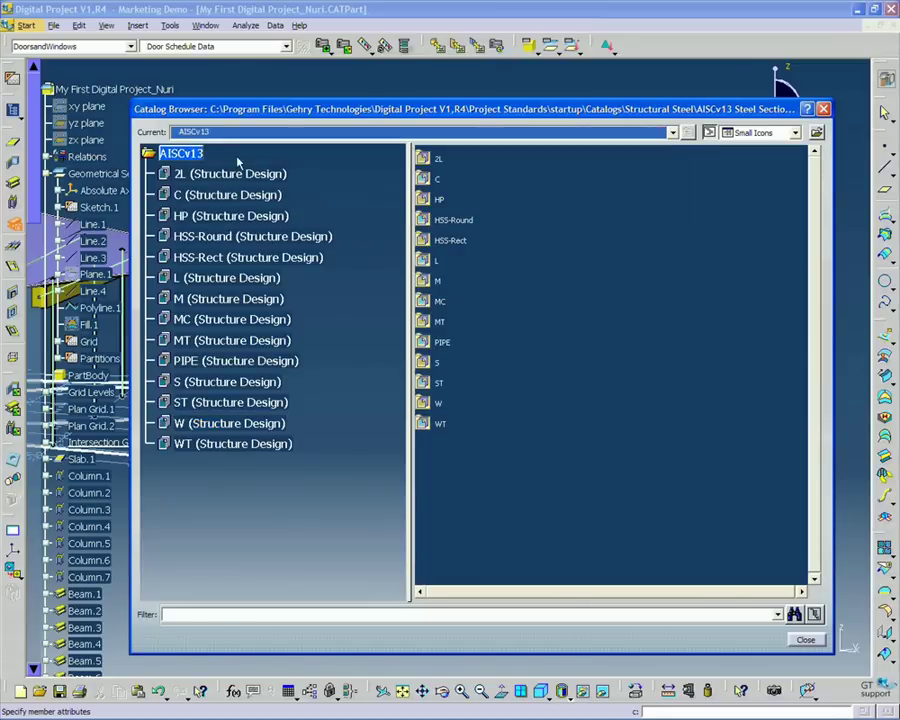
{"action": "left_click", "coordinate": [178, 423]}
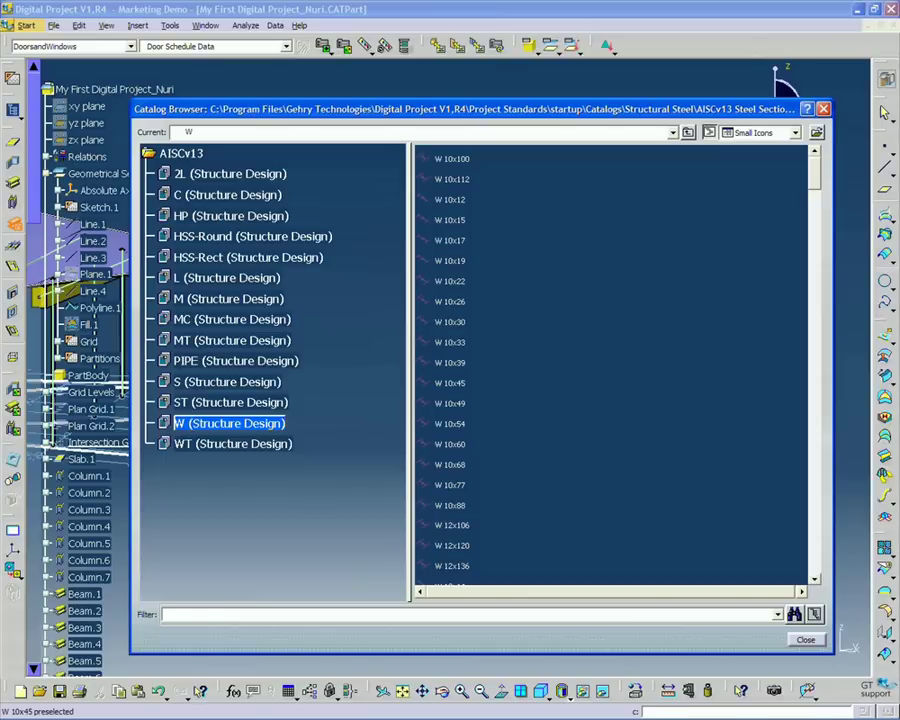
{"action": "double_click", "coordinate": [453, 388]}
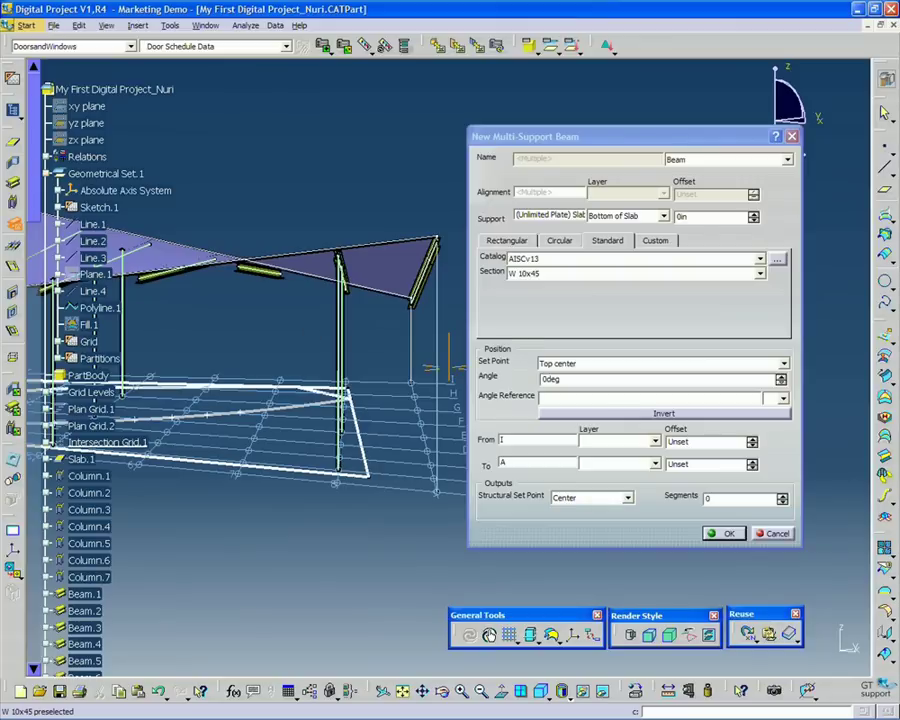
Step: Inspect the previewed W 10x45 beams under the roof slab and create them
{"action": "middle_click_drag", "start_coordinate": [309, 258], "coordinate": [330, 260]}
{"action": "middle_click_drag", "start_coordinate": [364, 211], "coordinate": [327, 200]}
{"action": "middle_click_drag", "start_coordinate": [328, 312], "coordinate": [300, 520]}
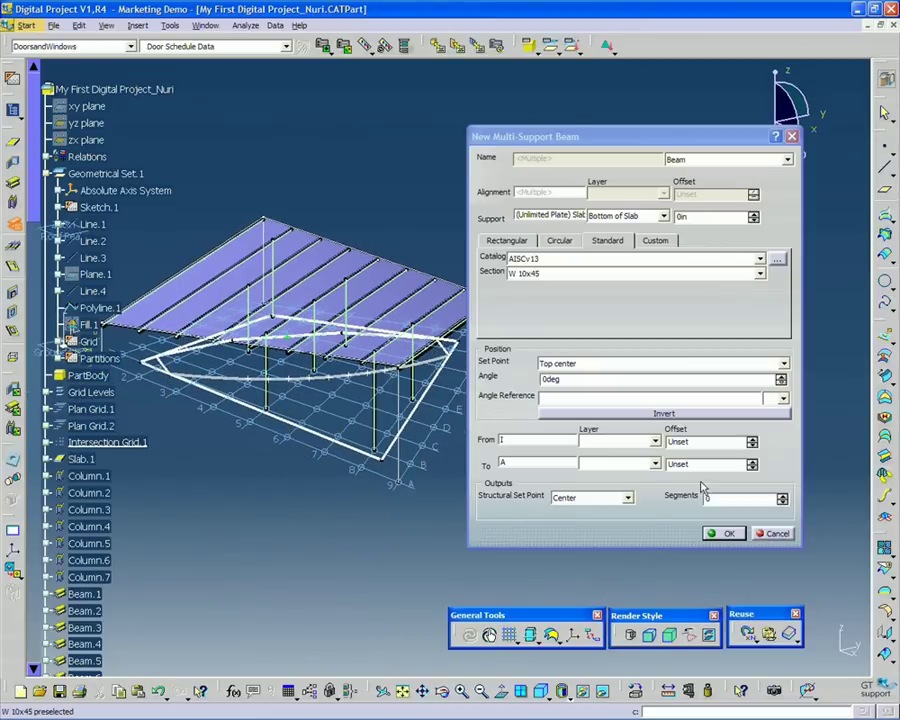
{"action": "left_click", "coordinate": [727, 534]}
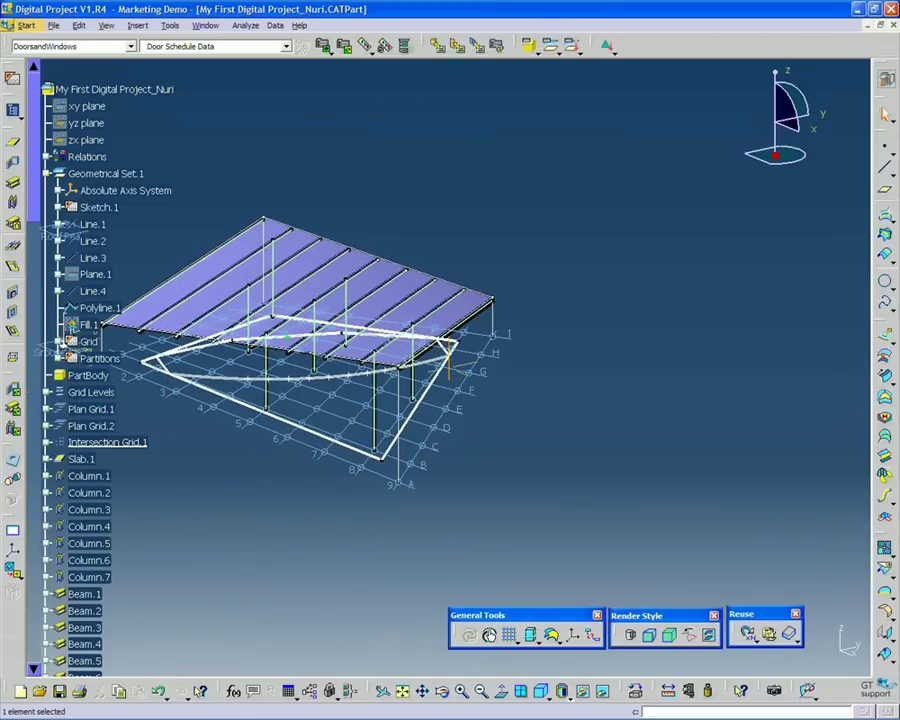
Step: Start another multi-support beam and assign grid lines A through I of Plan Grid.1 as the alignments for multiple beams
{"action": "middle_click_drag", "start_coordinate": [626, 520], "coordinate": [400, 490]}
{"action": "left_click", "coordinate": [11, 219]}
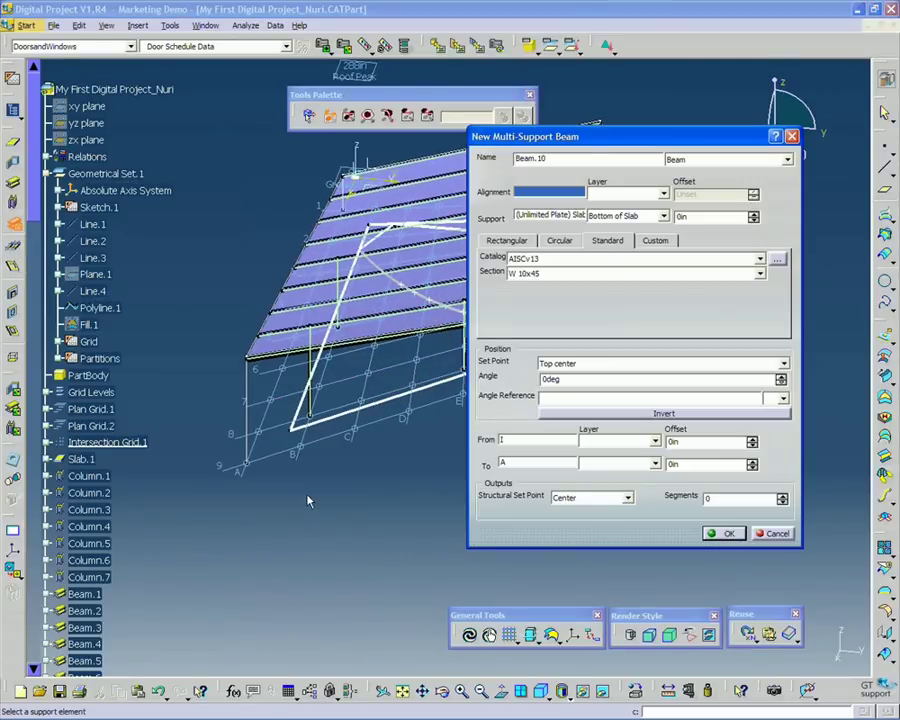
{"action": "middle_click_drag", "start_coordinate": [309, 498], "coordinate": [174, 444]}
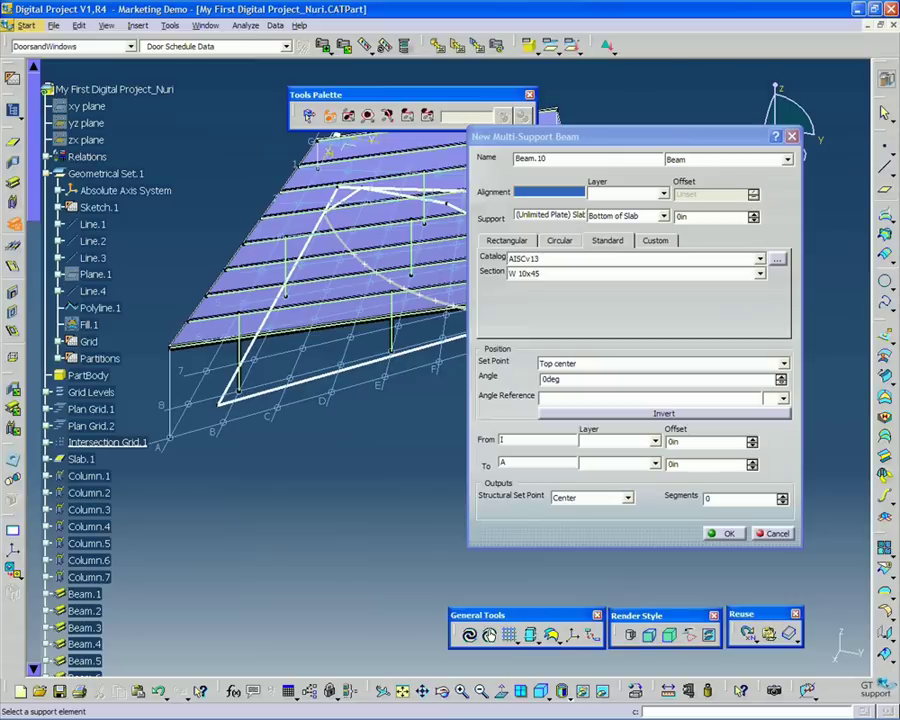
{"action": "left_click", "coordinate": [47, 409]}
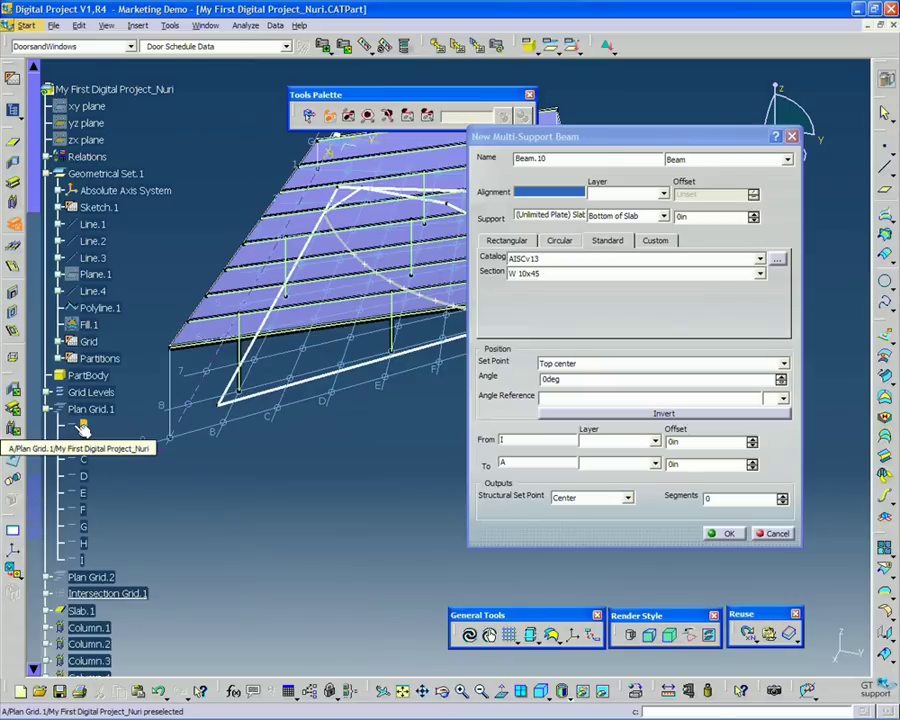
{"action": "left_click", "coordinate": [83, 426]}
{"action": "left_click", "coordinate": [83, 442]}
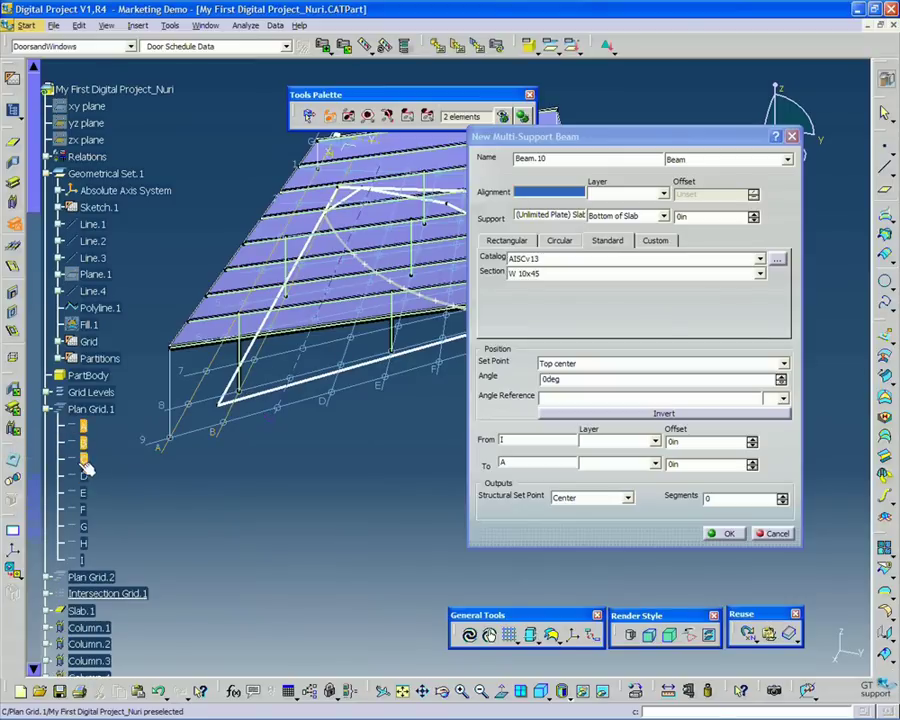
{"action": "left_click", "coordinate": [84, 460]}
{"action": "left_click", "coordinate": [85, 477]}
{"action": "left_click", "coordinate": [86, 493]}
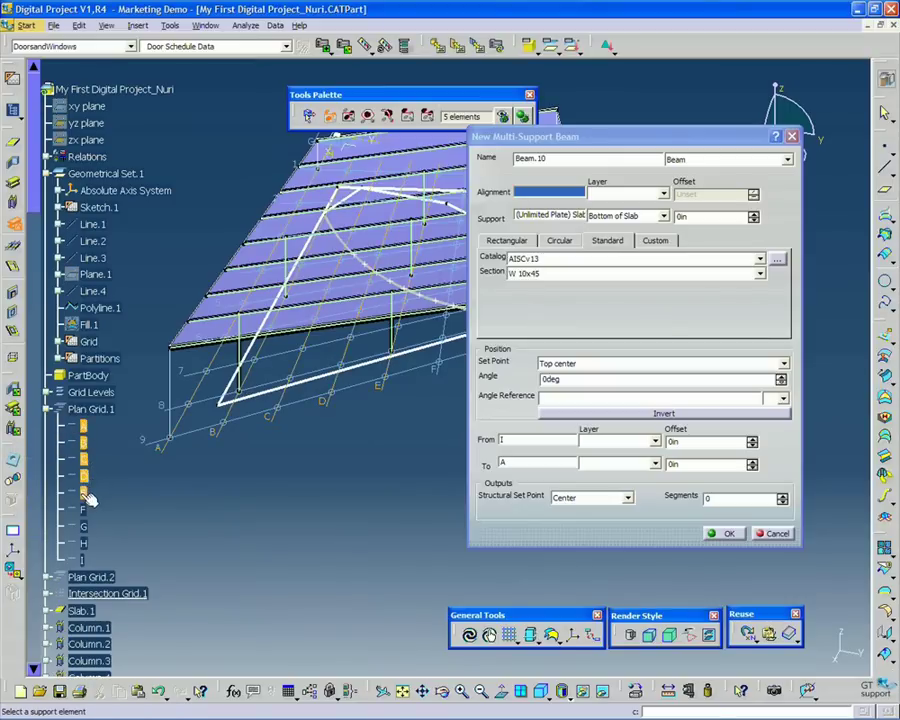
{"action": "left_click", "coordinate": [86, 510]}
{"action": "left_click", "coordinate": [86, 527]}
{"action": "left_click", "coordinate": [86, 543]}
{"action": "left_click", "coordinate": [86, 560]}
{"action": "left_click_drag", "start_coordinate": [640, 138], "coordinate": [703, 162]}
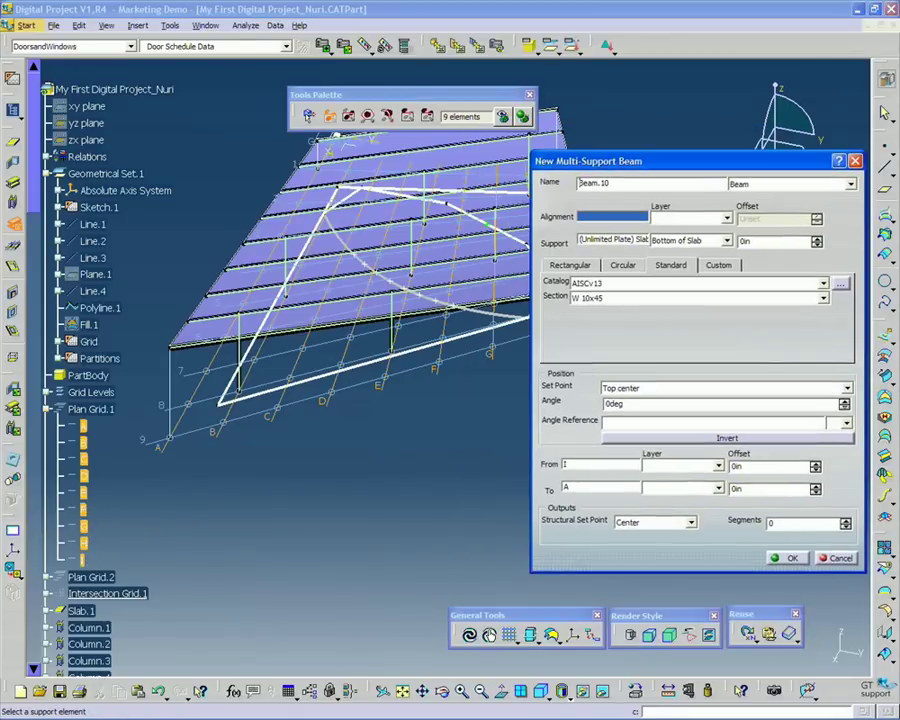
{"action": "left_click", "coordinate": [521, 116]}
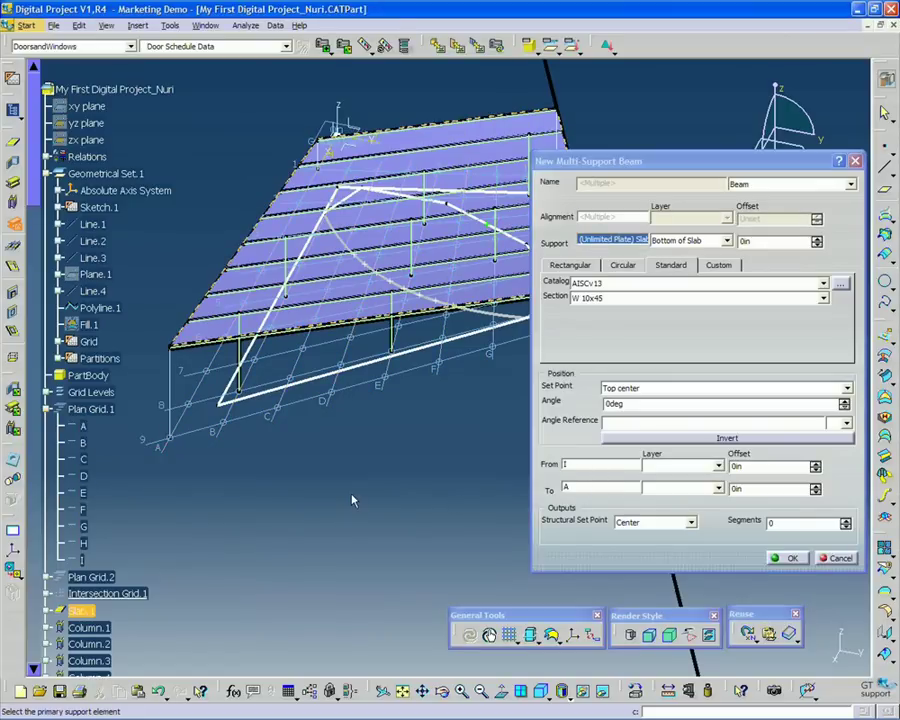
Step: Replace the first-side limit of the new beams with grid line 1 of Plan Grid.2
{"action": "middle_click_drag", "start_coordinate": [351, 496], "coordinate": [392, 500]}
{"action": "left_click", "coordinate": [588, 467]}
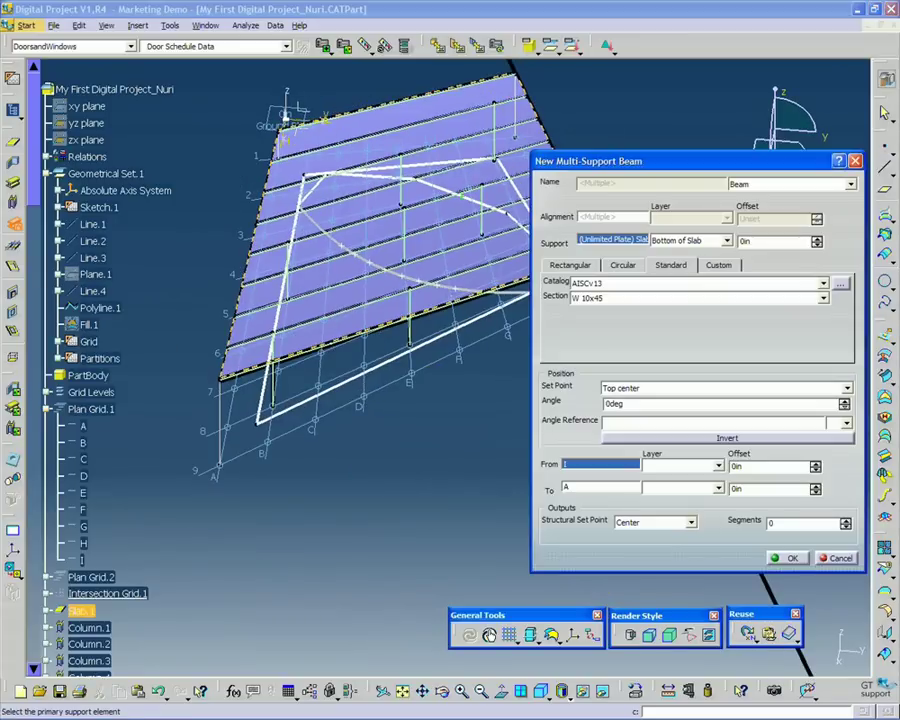
{"action": "middle_click_drag", "start_coordinate": [249, 510], "coordinate": [180, 380]}
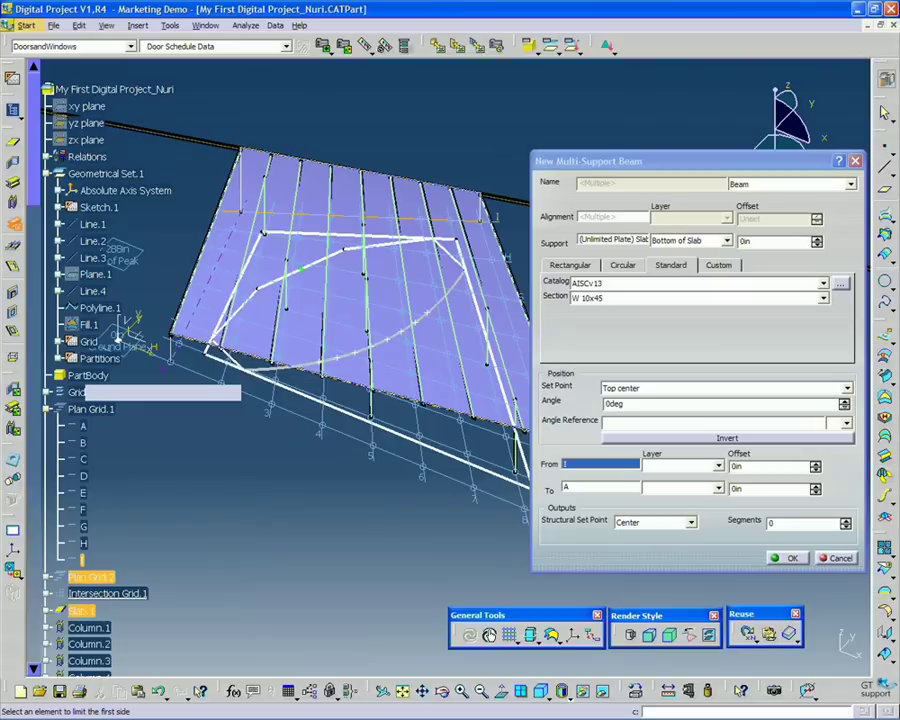
{"action": "left_click", "coordinate": [163, 368]}
{"action": "middle_click_drag", "start_coordinate": [418, 505], "coordinate": [248, 474]}
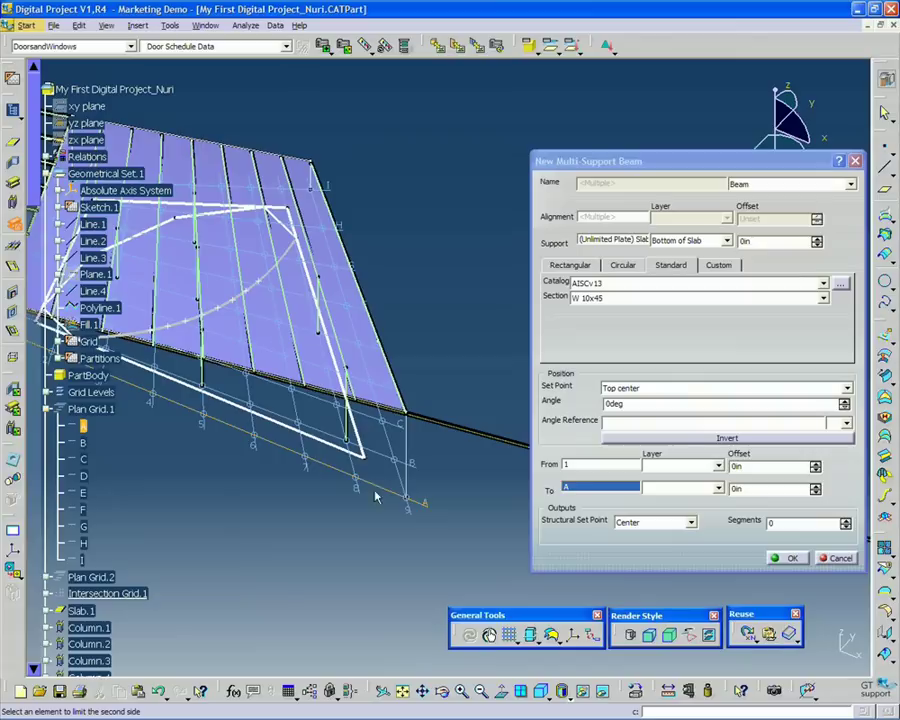
Step: Set the second-side limit to grid line 9 of Plan Grid.2 and create the W 10x45 beams under the roof slab
{"action": "left_click", "coordinate": [412, 505]}
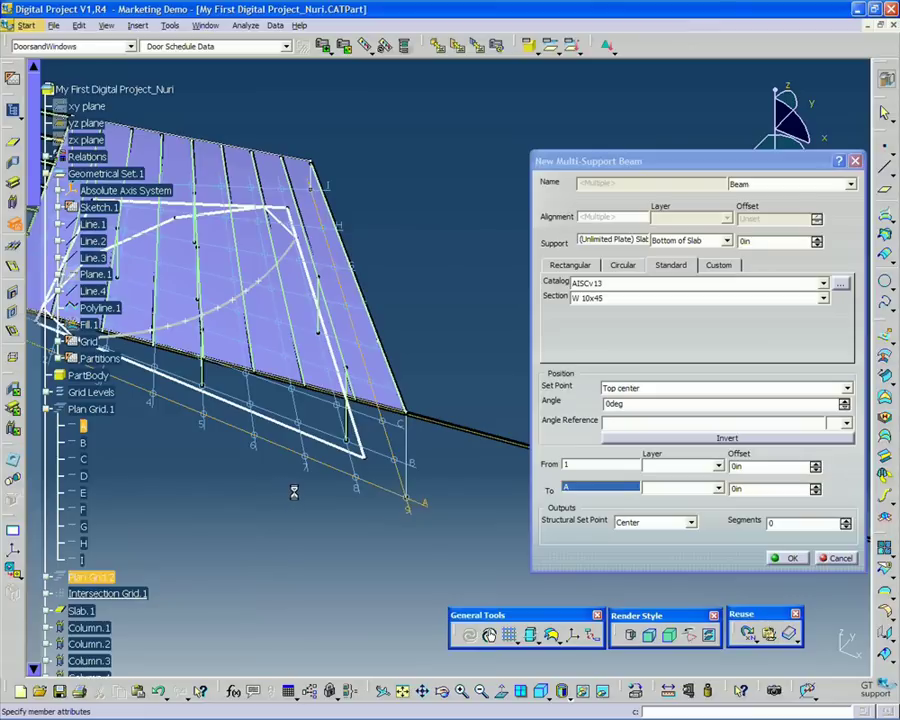
{"action": "middle_click_drag", "start_coordinate": [331, 511], "coordinate": [330, 320]}
{"action": "middle_click_drag", "start_coordinate": [362, 430], "coordinate": [412, 364]}
{"action": "middle_click_drag", "start_coordinate": [414, 458], "coordinate": [530, 540]}
{"action": "left_click", "coordinate": [790, 558]}
Step: Save the part with the beams in both grid directions
{"action": "middle_click_drag", "start_coordinate": [428, 430], "coordinate": [528, 469]}
{"action": "left_click", "coordinate": [53, 25]}
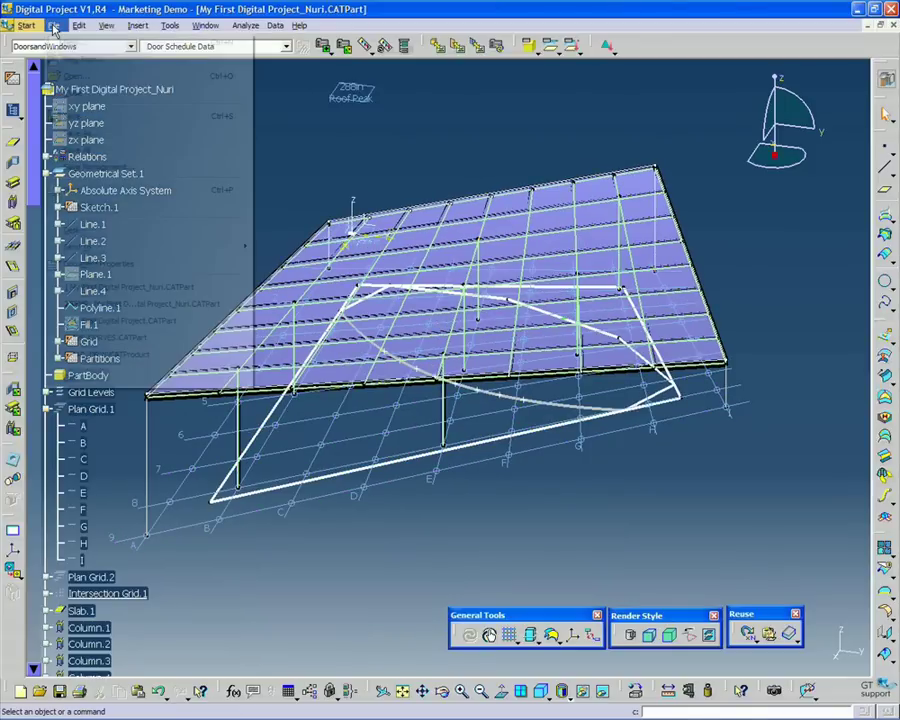
{"action": "left_click", "coordinate": [70, 116]}
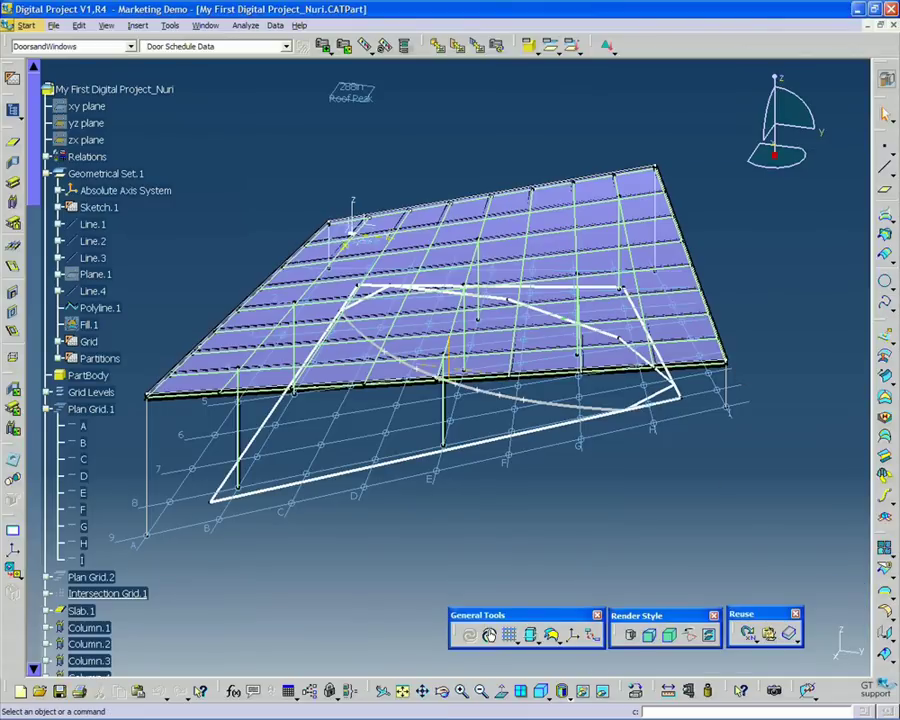
Step: Open the edge beam along grid line 9 for editing at the roof slab's corner near grid line I
{"action": "middle_click_drag", "start_coordinate": [735, 378], "coordinate": [635, 315]}
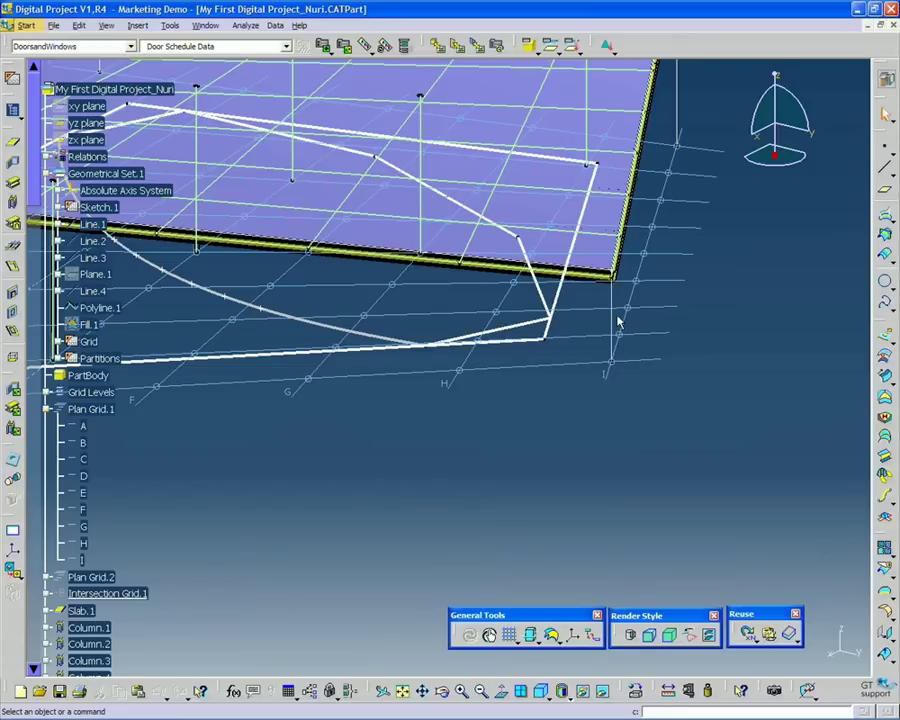
{"action": "middle_click_drag", "start_coordinate": [618, 322], "coordinate": [526, 268]}
{"action": "middle_click_drag", "start_coordinate": [631, 184], "coordinate": [562, 287]}
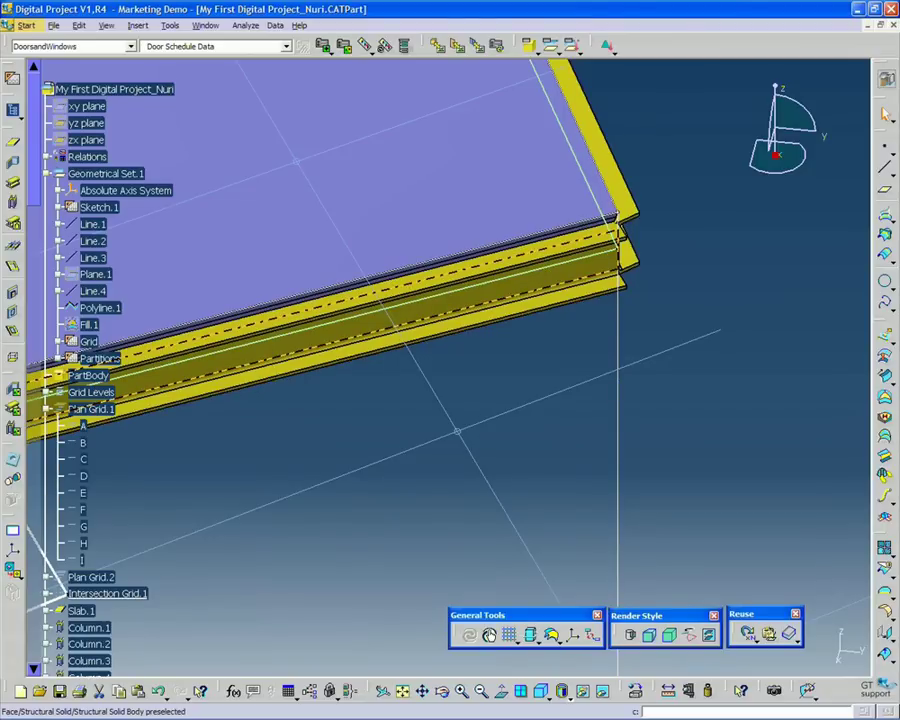
{"action": "double_click", "coordinate": [618, 226]}
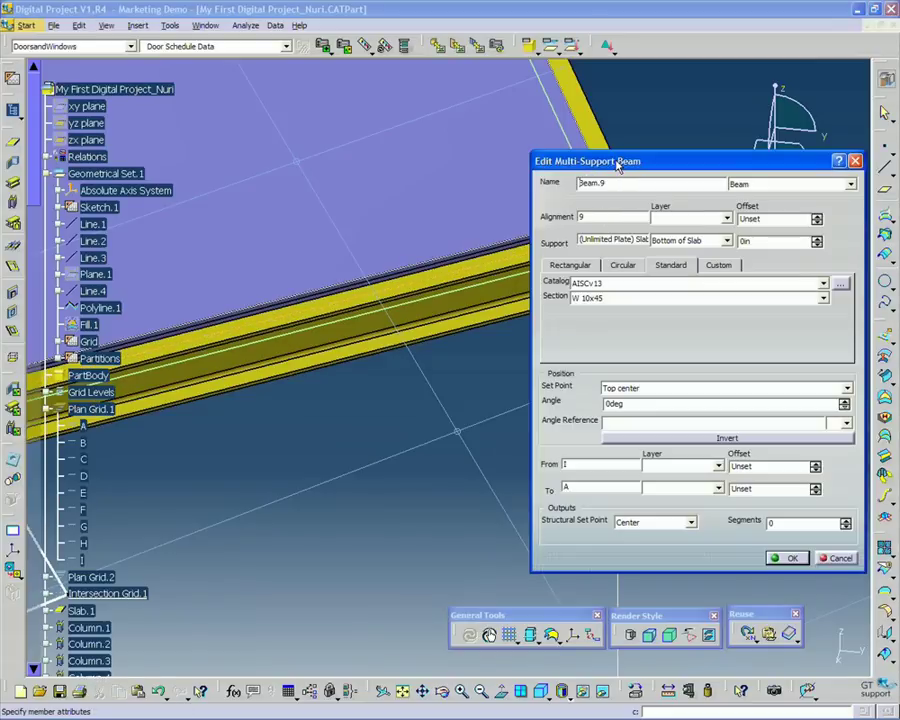
{"action": "left_click_drag", "start_coordinate": [618, 165], "coordinate": [586, 196]}
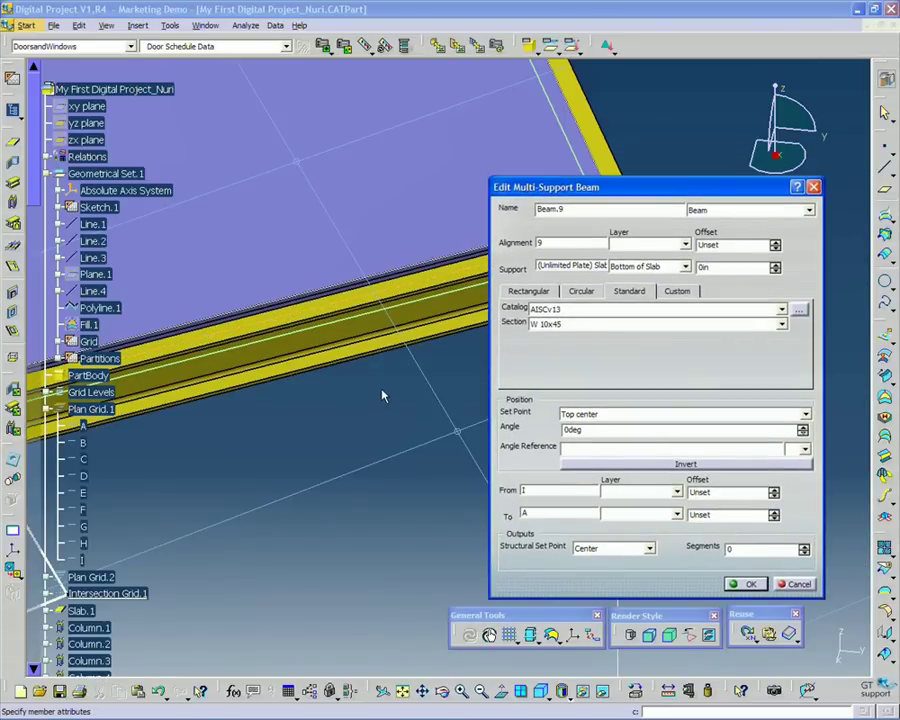